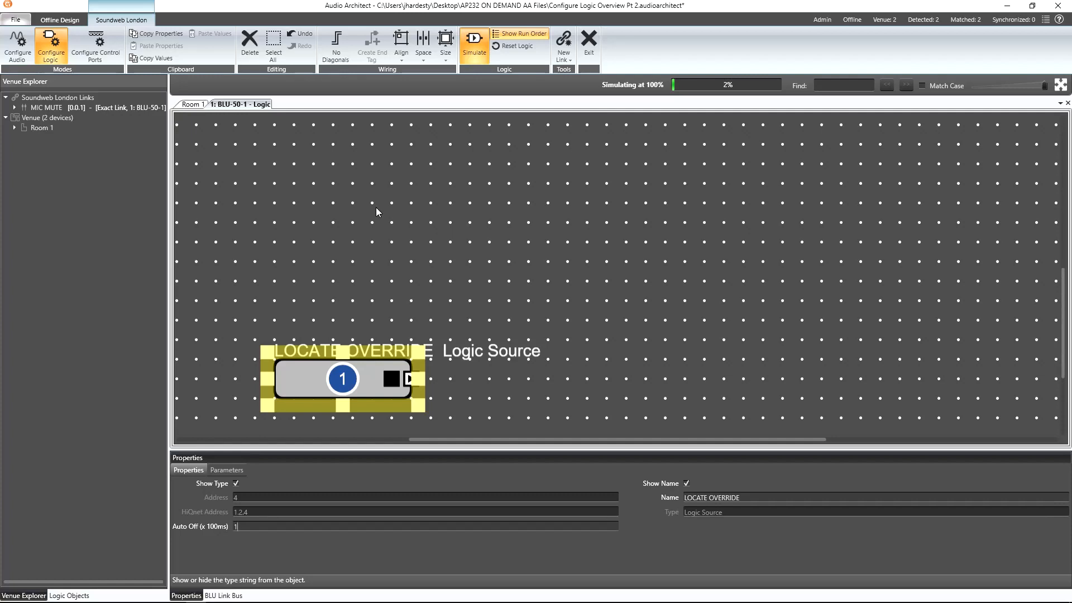
Add a Logic Locate source block above the LOCATE OVERRIDE source.
{"action": "left_click", "coordinate": [256, 209]}
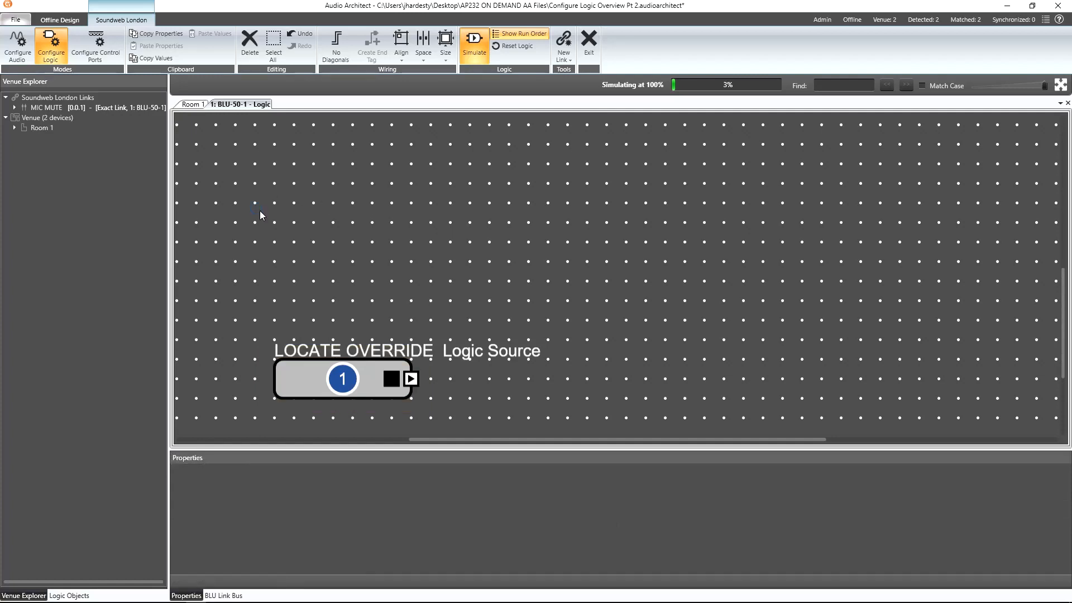
{"action": "right_click", "coordinate": [259, 209]}
{"action": "mouse_move", "coordinate": [269, 216]}
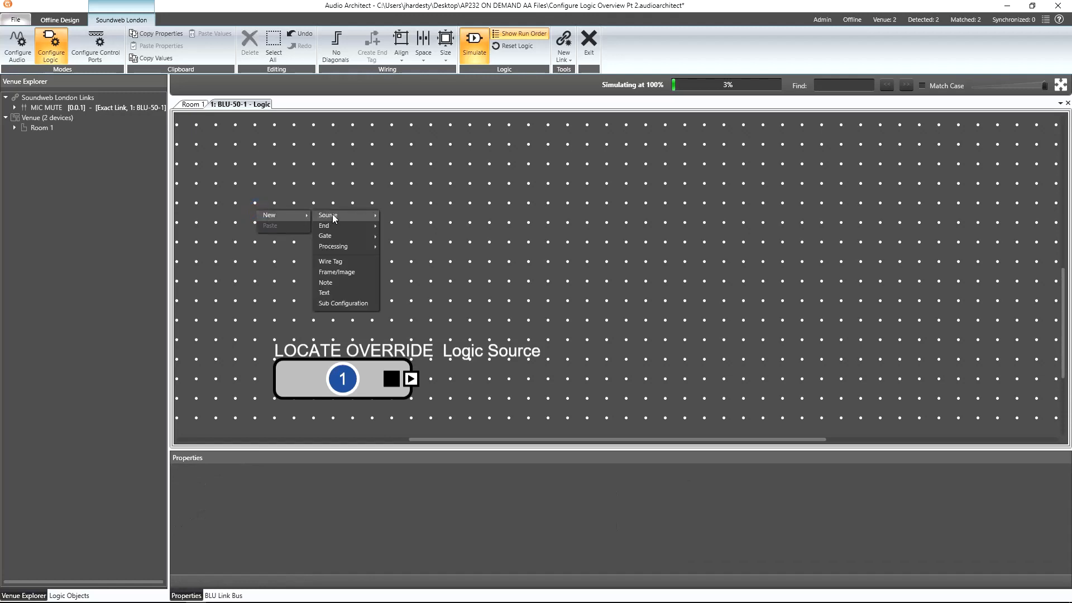
{"action": "mouse_move", "coordinate": [332, 215]}
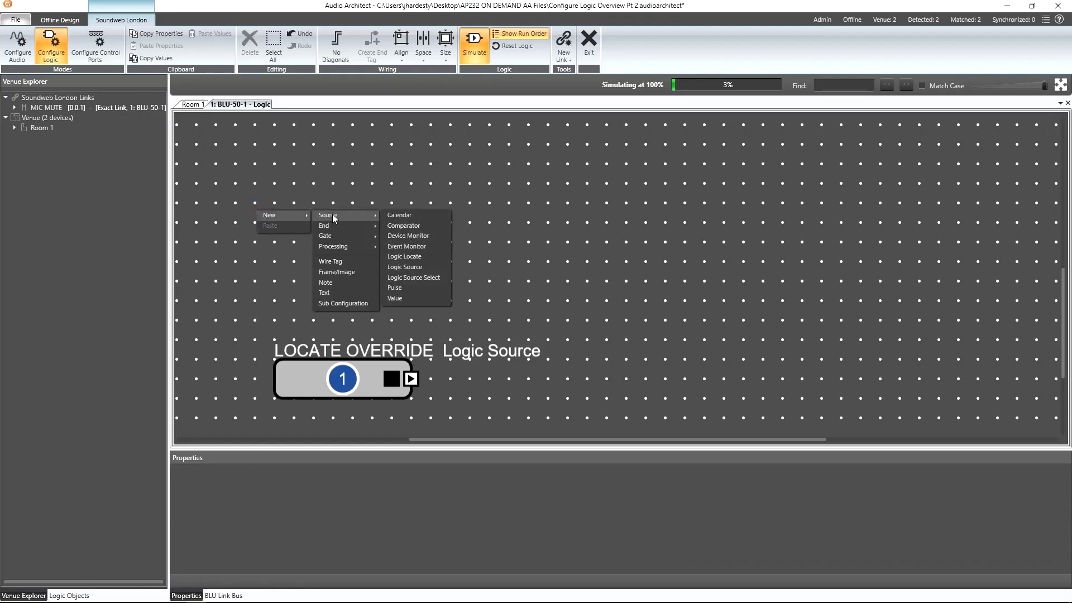
{"action": "left_click", "coordinate": [426, 261]}
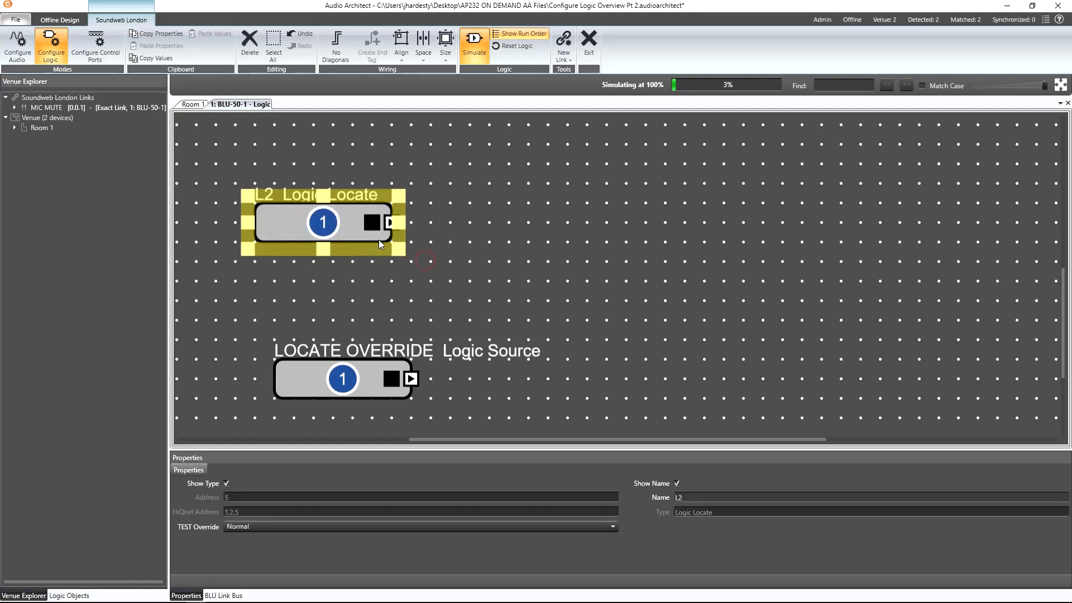
{"action": "left_click_drag", "start_coordinate": [368, 240], "coordinate": [373, 240]}
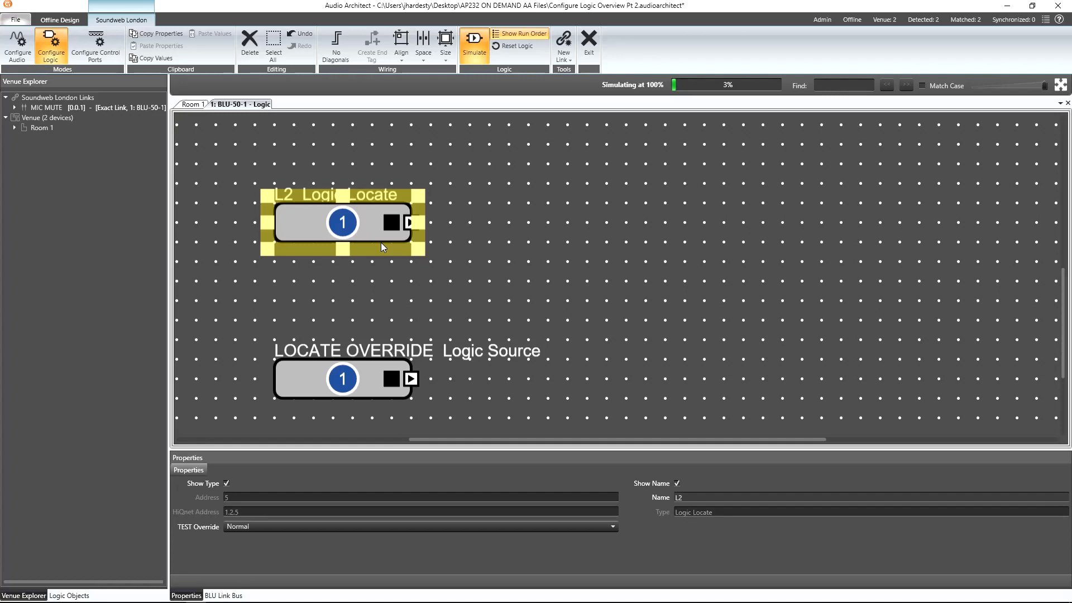
Add a Delay processing block beside the Logic Locate block and set its Delay On to 30.
{"action": "left_click", "coordinate": [457, 216]}
{"action": "right_click", "coordinate": [461, 217]}
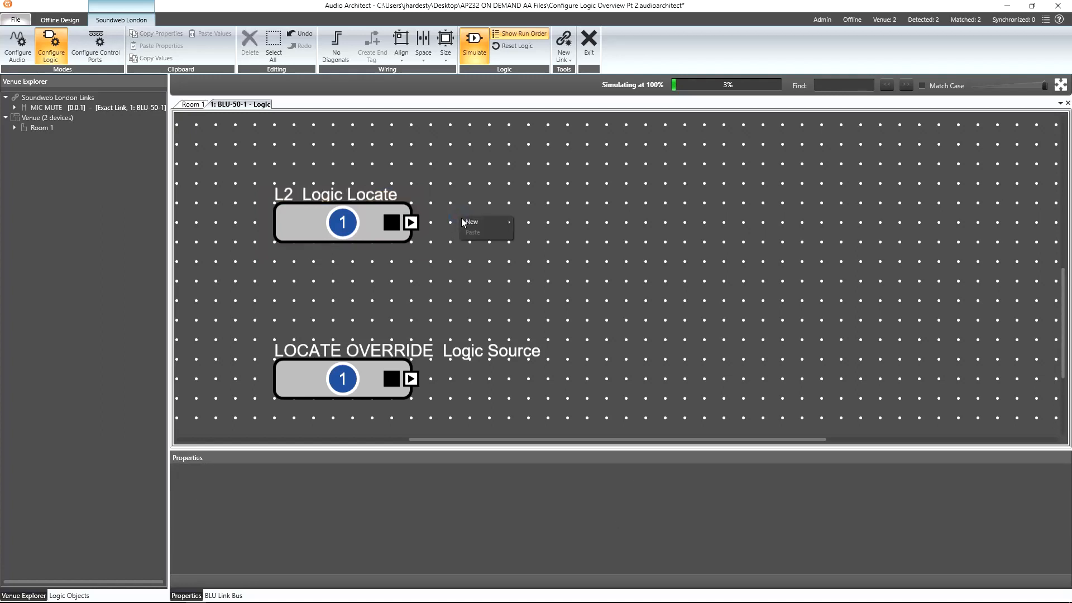
{"action": "mouse_move", "coordinate": [469, 223]}
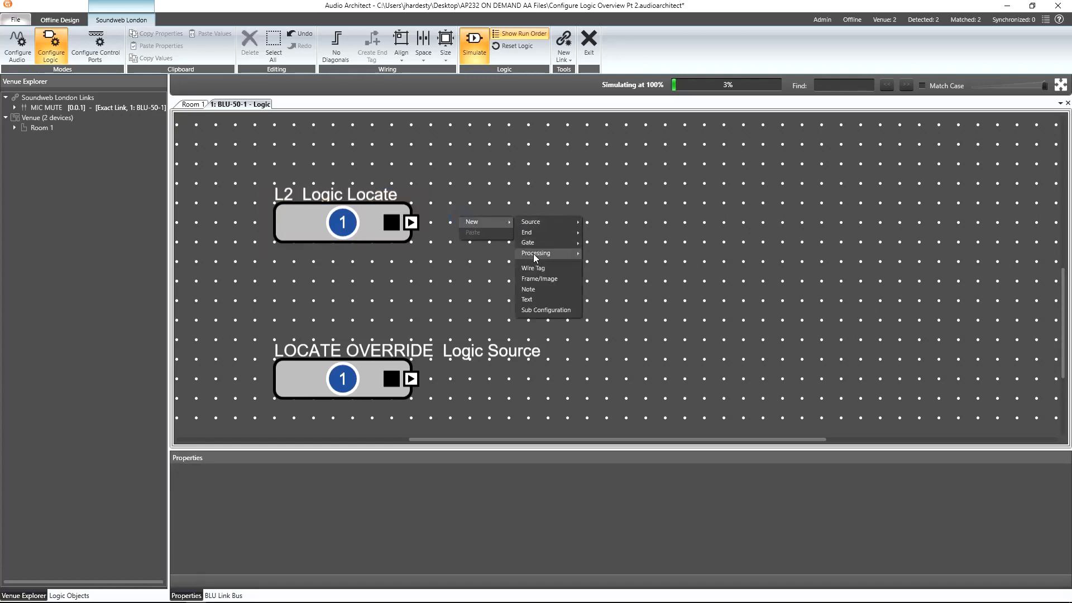
{"action": "mouse_move", "coordinate": [534, 254]}
{"action": "left_click", "coordinate": [614, 283]}
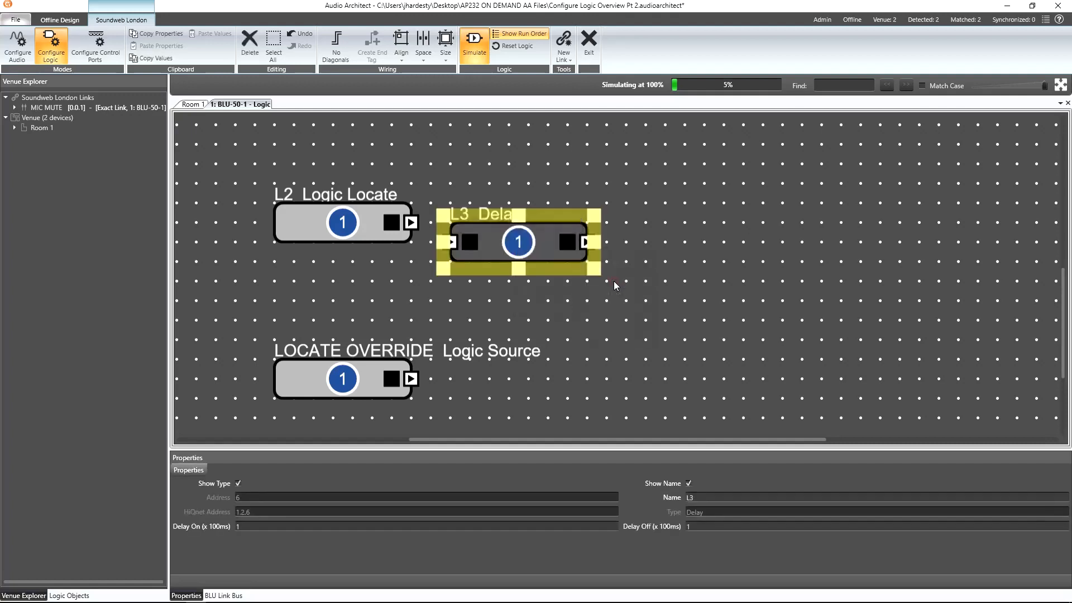
{"action": "left_click", "coordinate": [271, 527]}
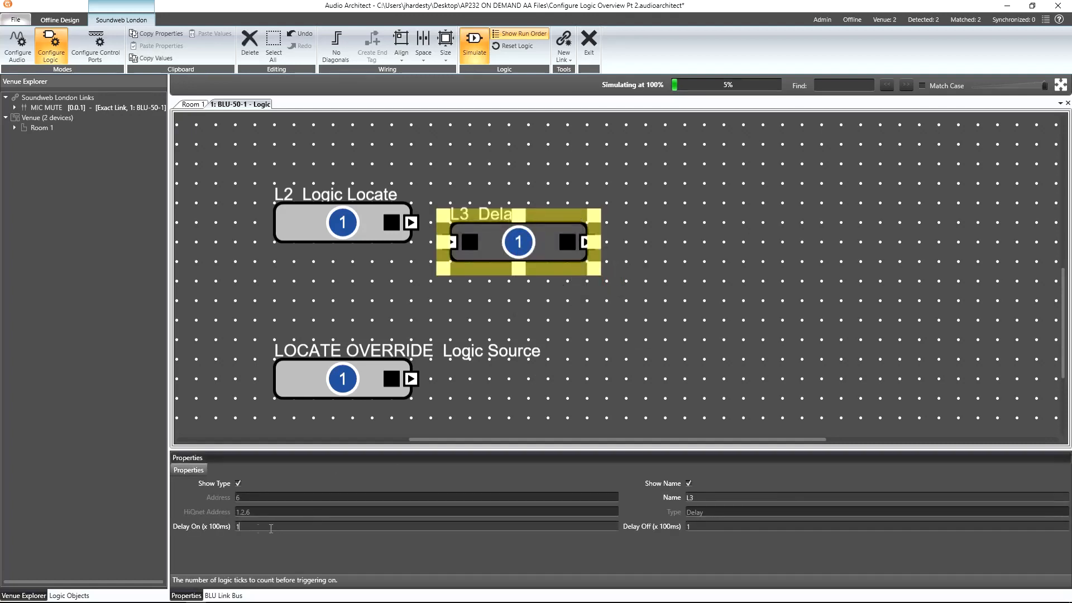
{"action": "type", "text": "30"}
Align the Delay block and wire the Logic Locate output to the Delay input.
{"action": "mouse_move", "coordinate": [518, 245]}
{"action": "left_mouse_down"}
{"action": "mouse_move", "coordinate": [534, 231]}
{"action": "mouse_move", "coordinate": [527, 239]}
{"action": "left_mouse_up"}
{"action": "left_click_drag", "start_coordinate": [411, 222], "coordinate": [466, 225]}
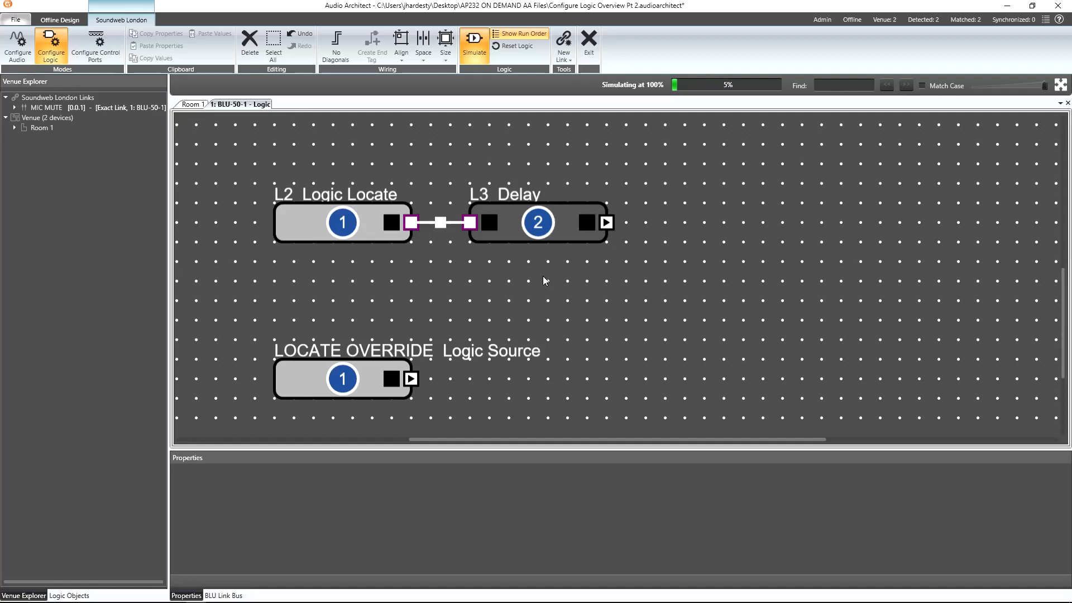
Add a Preset Trigger end block to the right and name it AMP MUTE.
{"action": "left_click", "coordinate": [691, 214]}
{"action": "right_click", "coordinate": [691, 215]}
{"action": "mouse_move", "coordinate": [731, 217]}
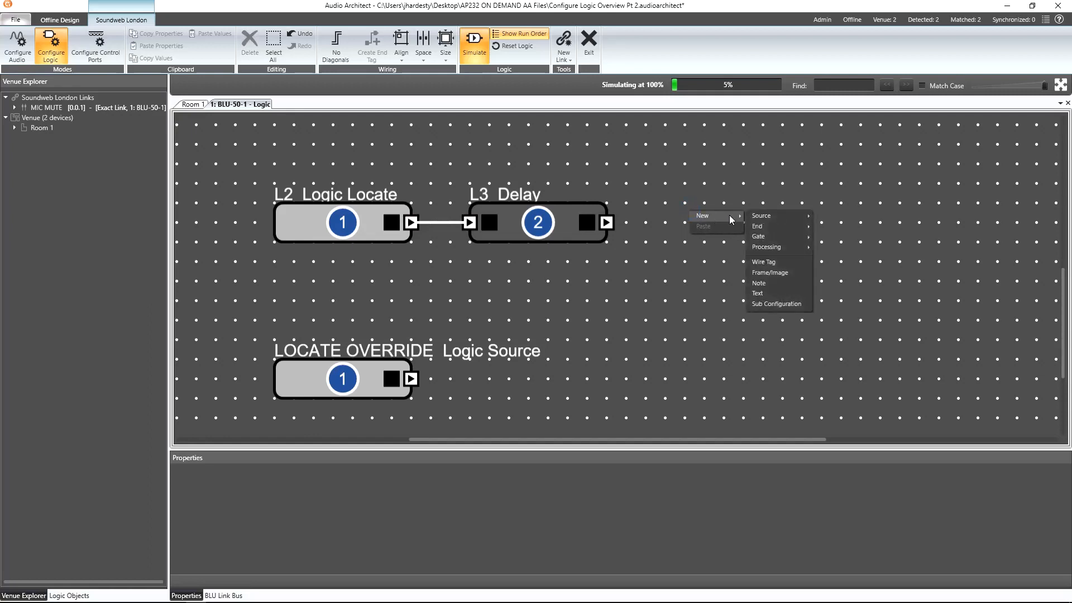
{"action": "mouse_move", "coordinate": [767, 227]}
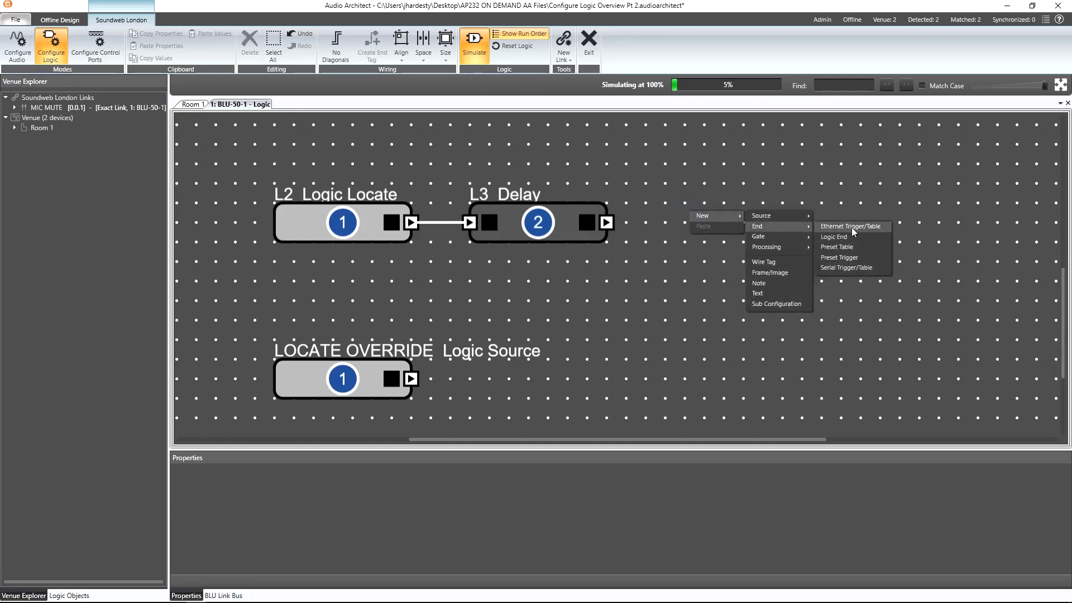
{"action": "left_click", "coordinate": [860, 258]}
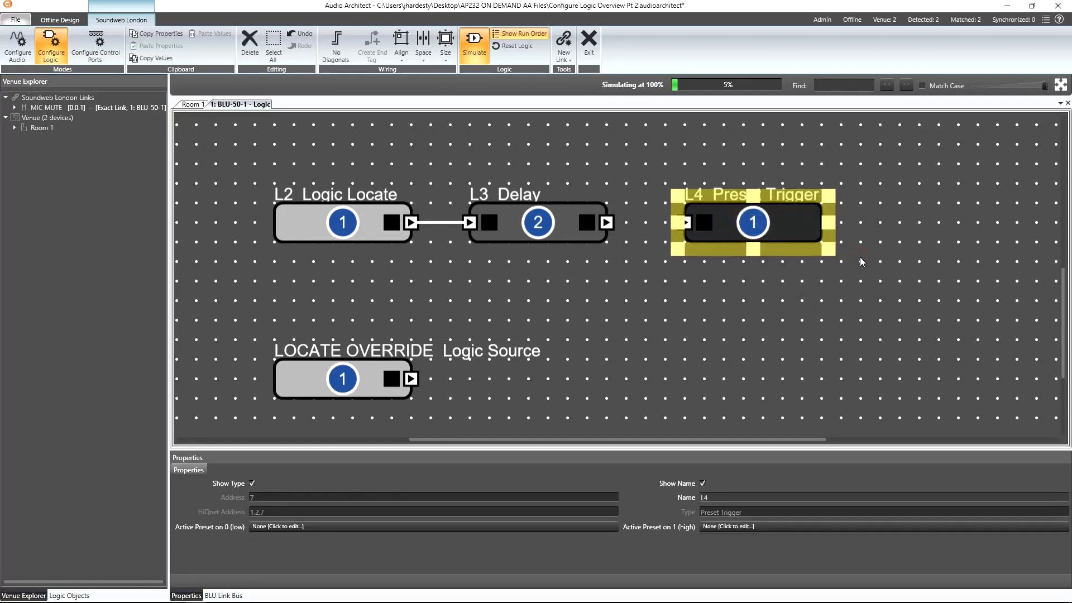
{"action": "left_click", "coordinate": [738, 496]}
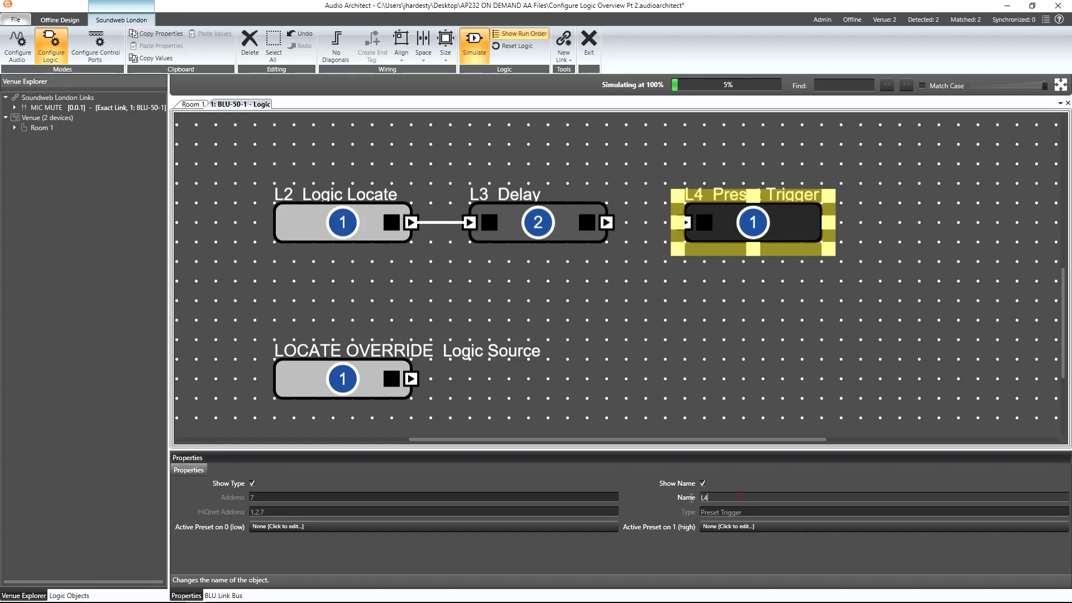
{"action": "double_click", "coordinate": [691, 496]}
{"action": "type", "text": "AMP MUTE"}
{"action": "key", "text": "Return"}
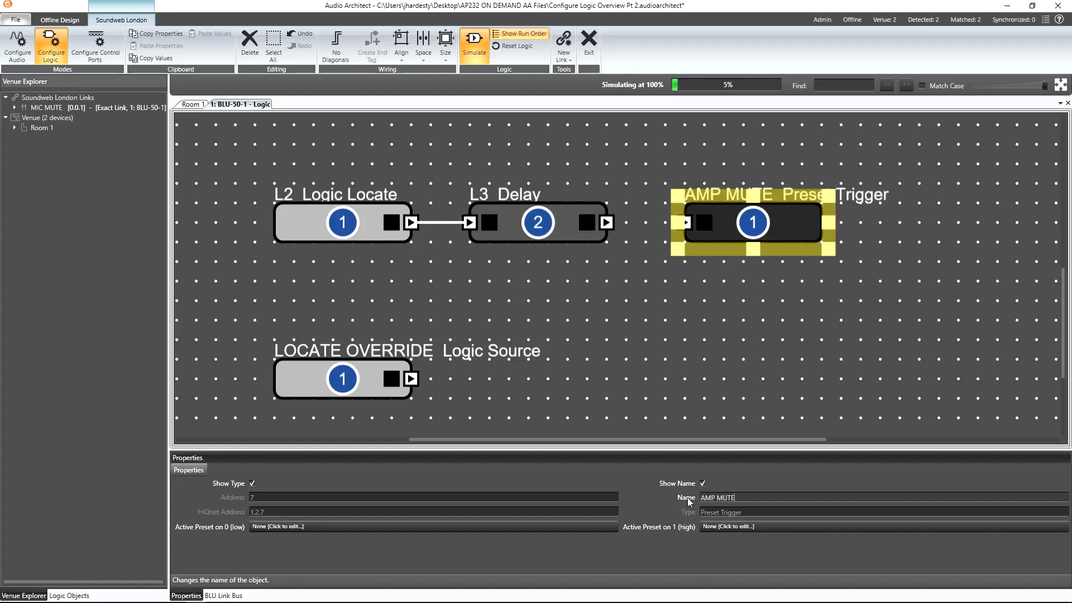
Set the AMP MUTE trigger's active preset on 1 (high) to the Amp Parameters Mute preset.
{"action": "left_click", "coordinate": [723, 526]}
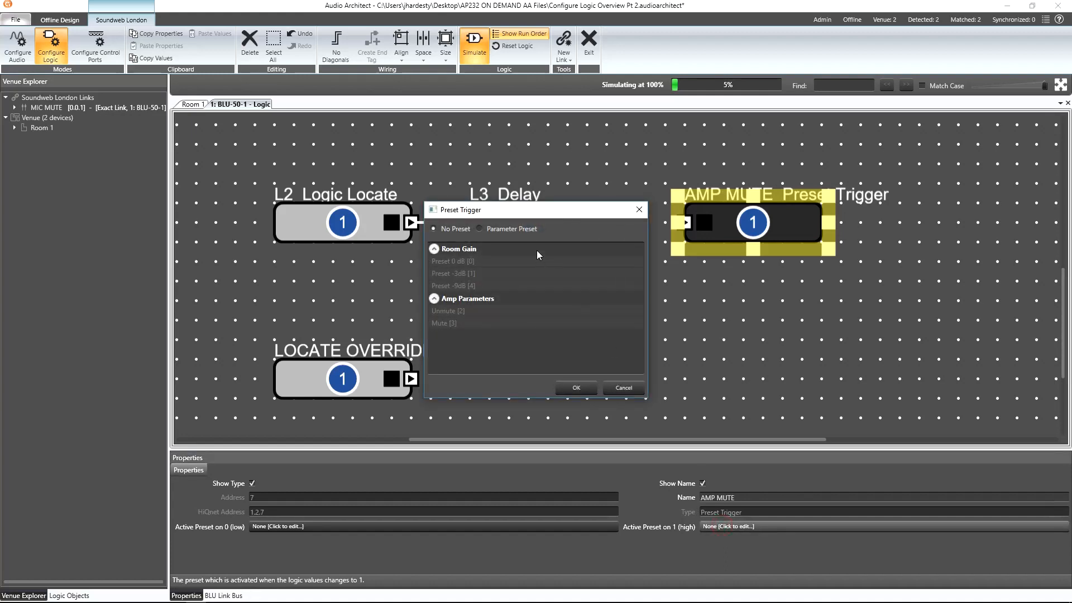
{"action": "left_click", "coordinate": [527, 229]}
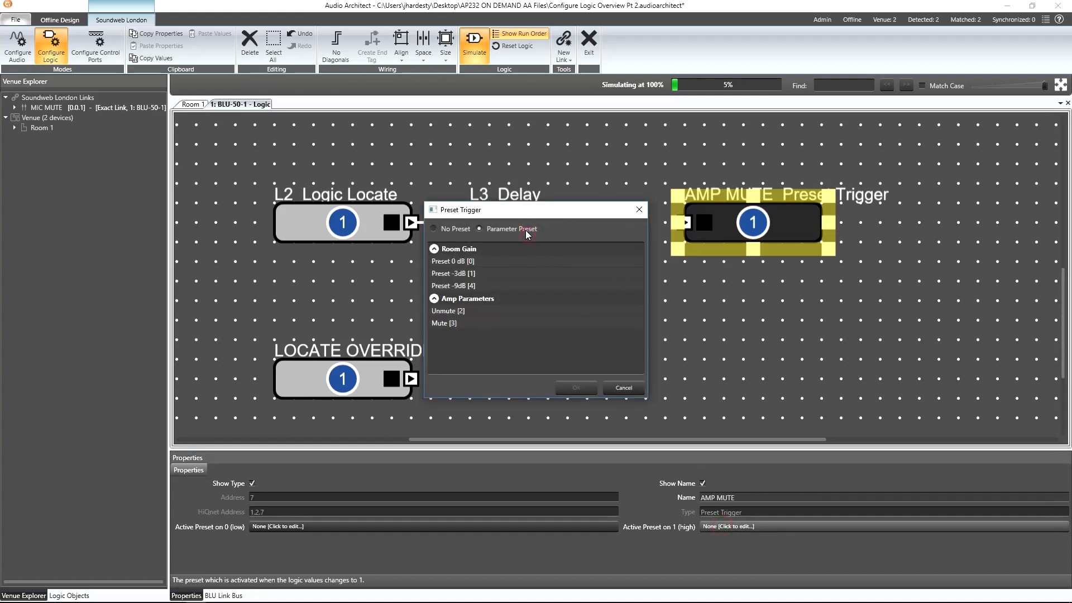
{"action": "left_click", "coordinate": [453, 324]}
{"action": "left_click", "coordinate": [575, 388]}
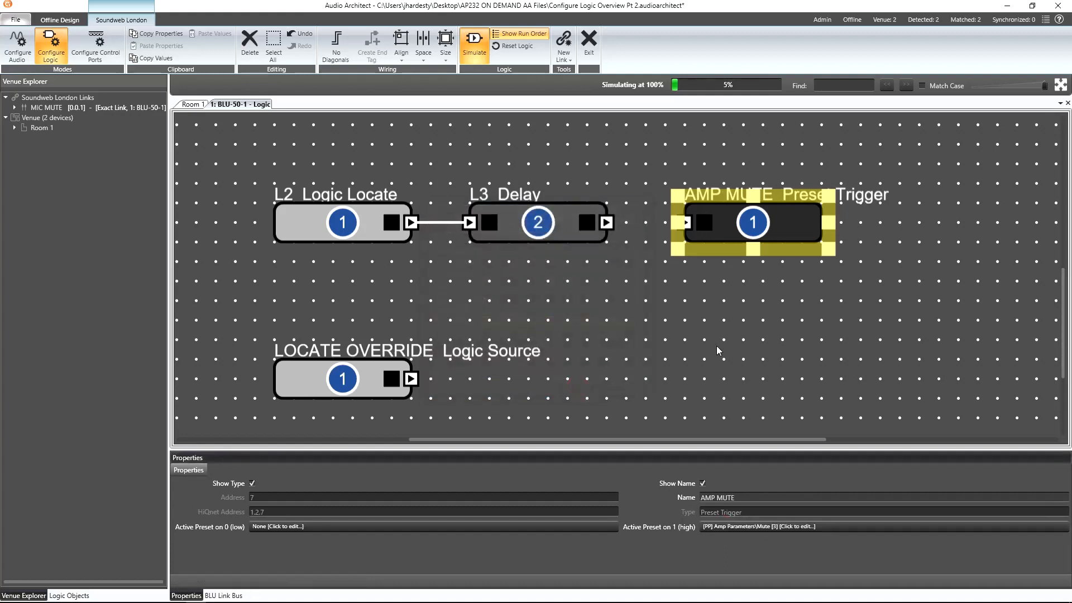
Add a Logic End block below the AMP MUTE trigger and name it REBOOT.
{"action": "right_click", "coordinate": [695, 341]}
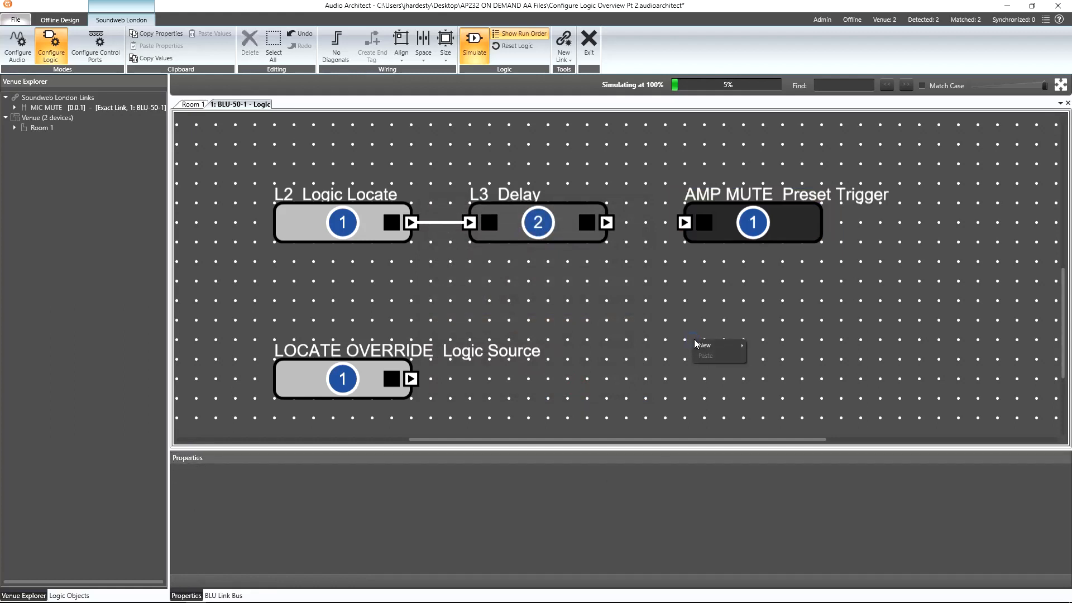
{"action": "mouse_move", "coordinate": [709, 346]}
{"action": "mouse_move", "coordinate": [771, 348]}
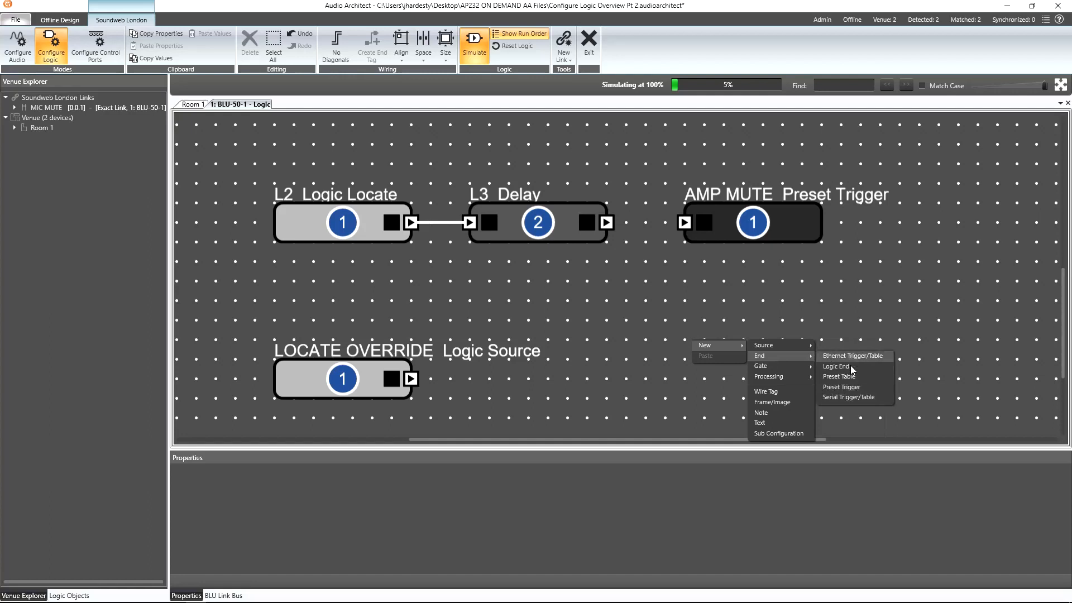
{"action": "left_click", "coordinate": [852, 370]}
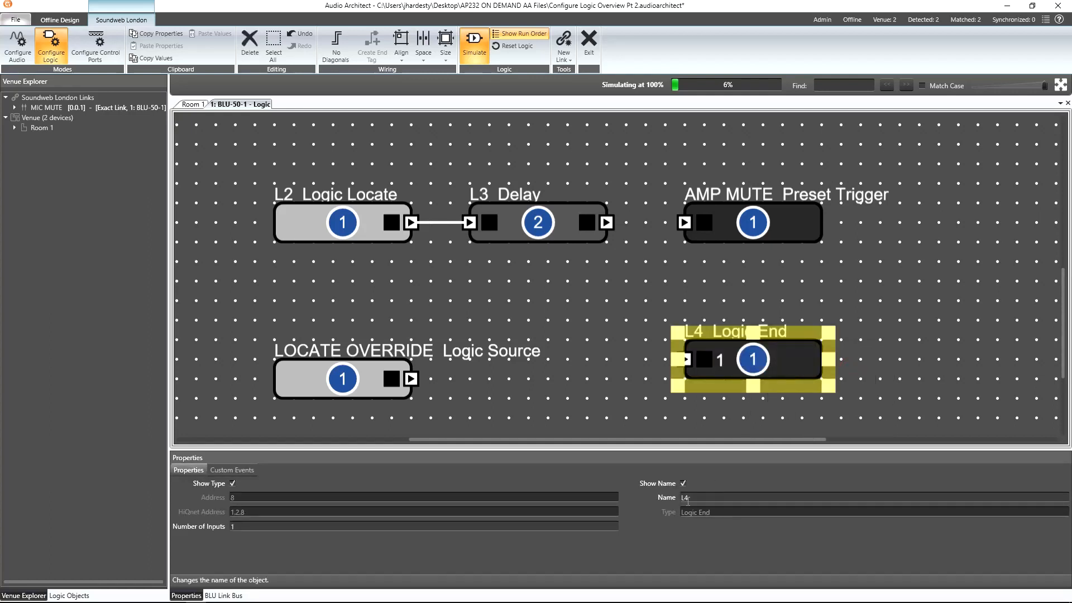
{"action": "left_click", "coordinate": [673, 501]}
{"action": "type", "text": "REB"}
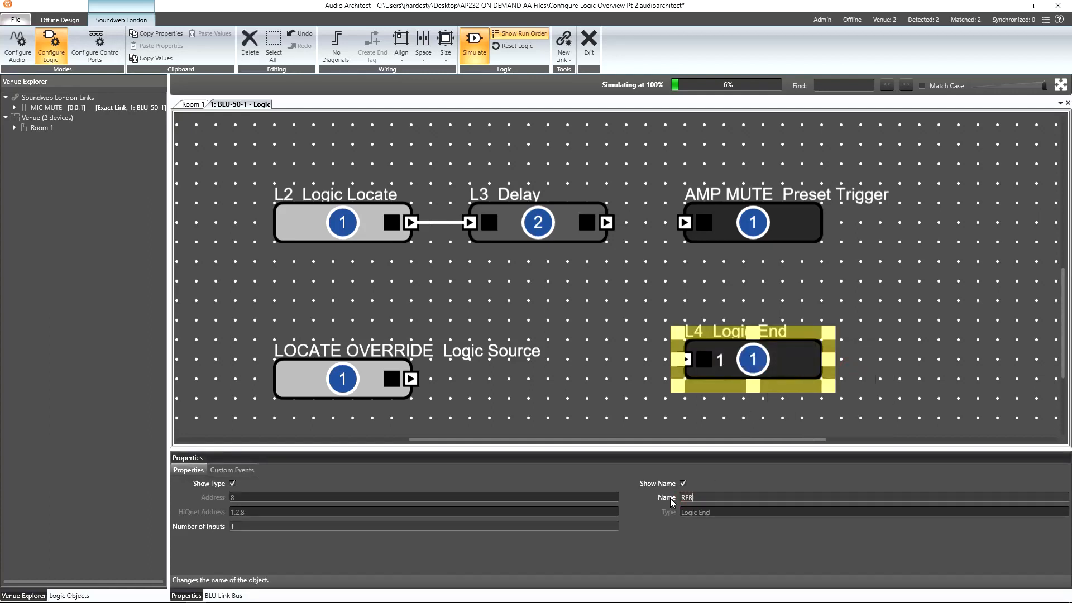
{"action": "type", "text": "OOT"}
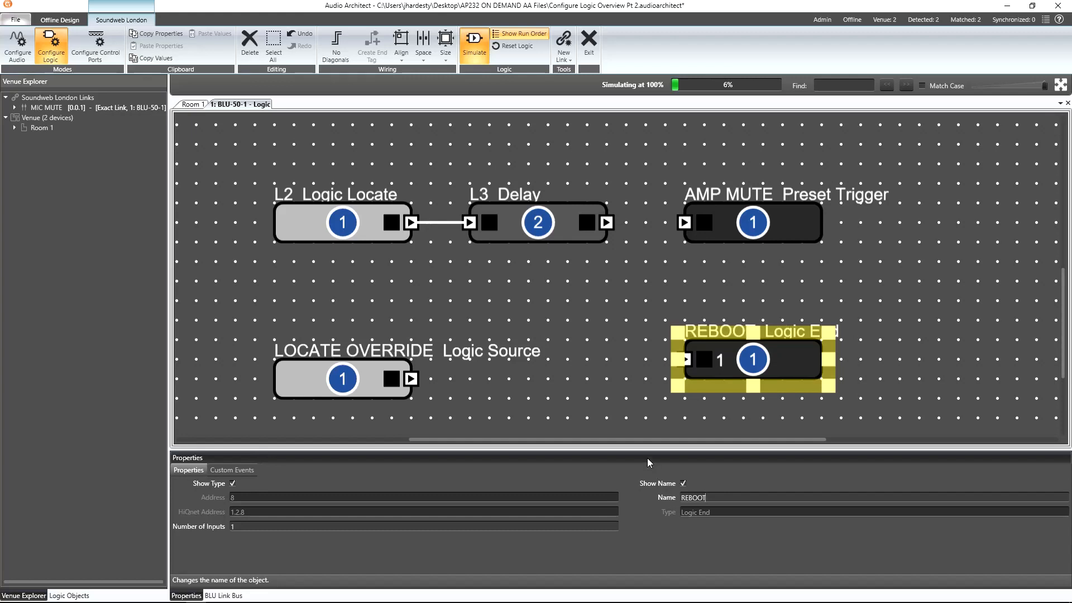
Set the REBOOT block's Event 1 High custom event to $reboot.
{"action": "left_click", "coordinate": [245, 470]}
{"action": "left_click", "coordinate": [265, 485]}
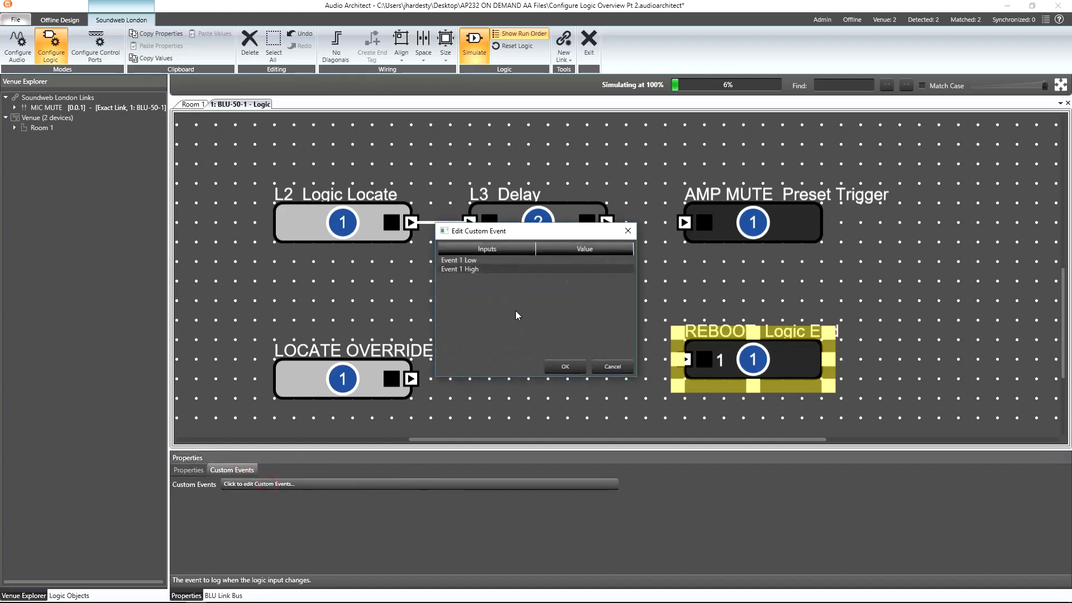
{"action": "left_click", "coordinate": [561, 272]}
{"action": "left_click", "coordinate": [558, 270]}
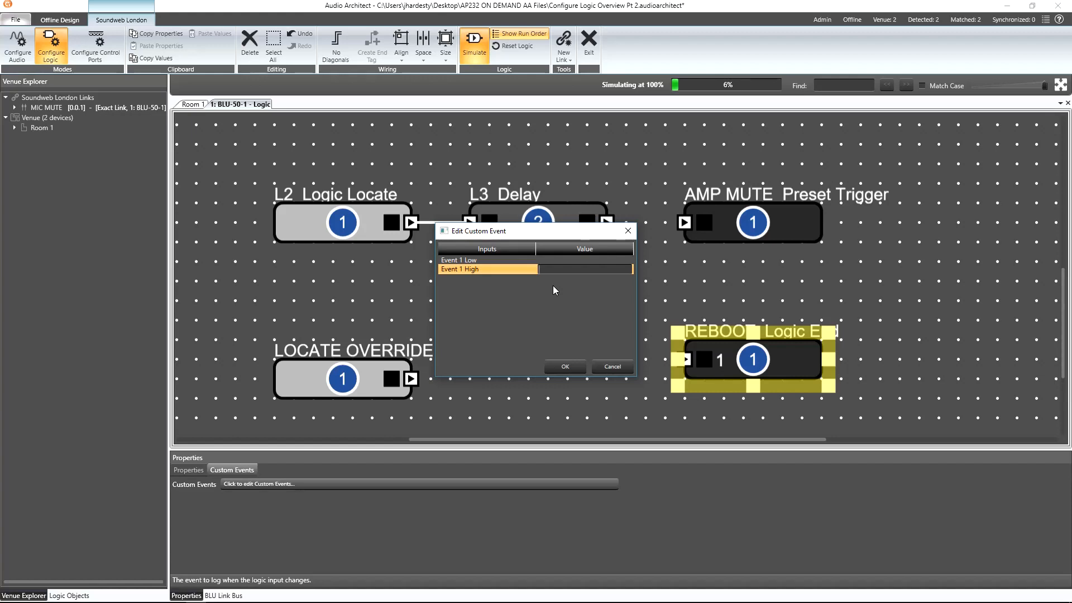
{"action": "type", "text": "$reboot"}
{"action": "left_click", "coordinate": [565, 366]}
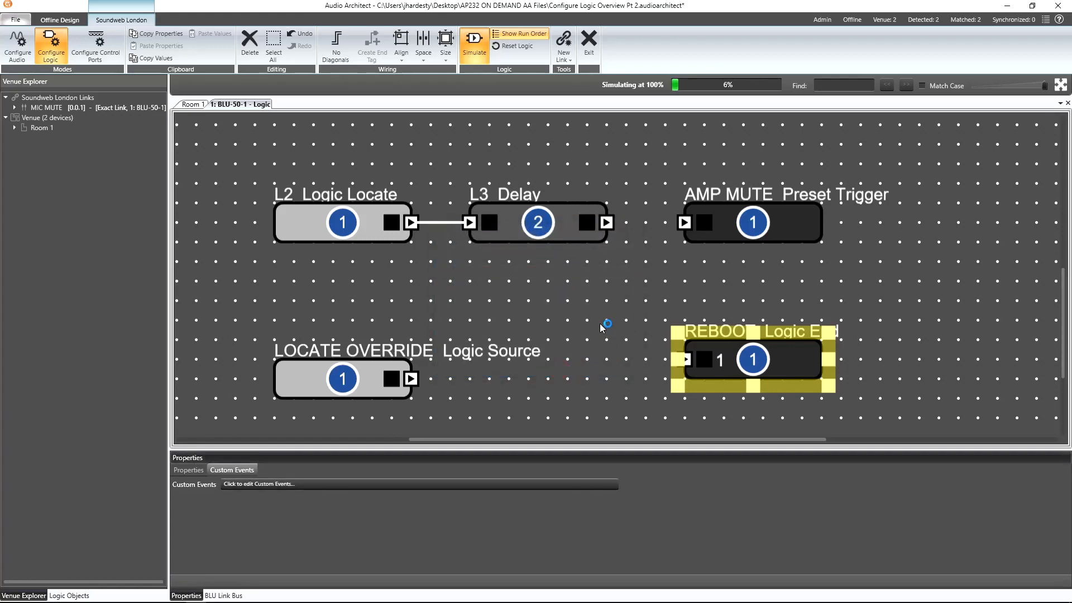
Select the AMP MUTE and REBOOT blocks and move them further right.
{"action": "left_click_drag", "start_coordinate": [650, 170], "coordinate": [844, 396]}
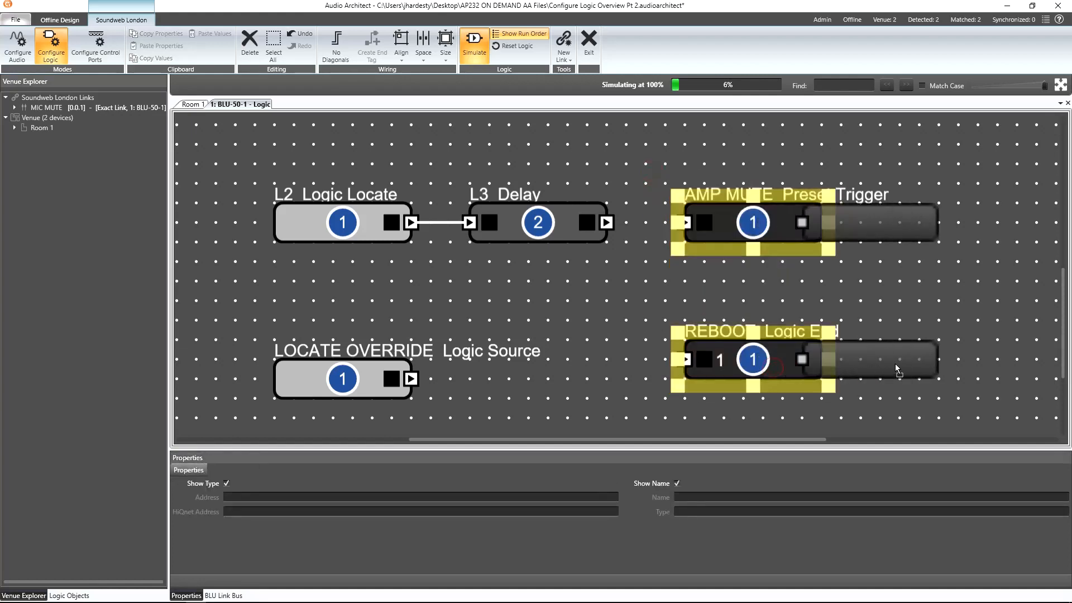
{"action": "left_click_drag", "start_coordinate": [916, 369], "coordinate": [924, 368]}
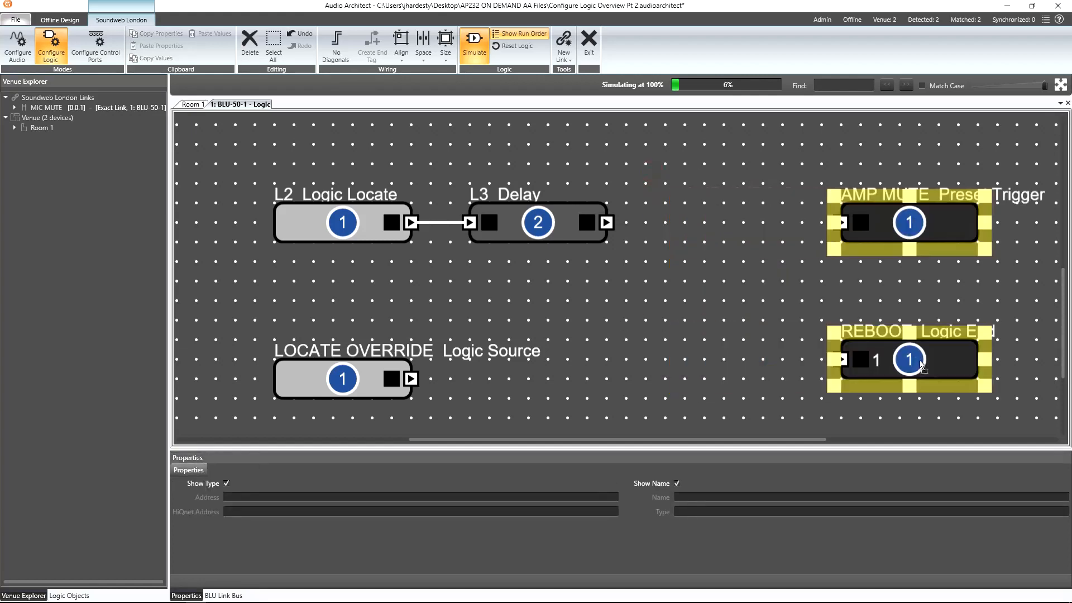
Add an OR gate between the Delay block and the AMP MUTE trigger.
{"action": "left_click", "coordinate": [660, 223]}
{"action": "mouse_move", "coordinate": [683, 224]}
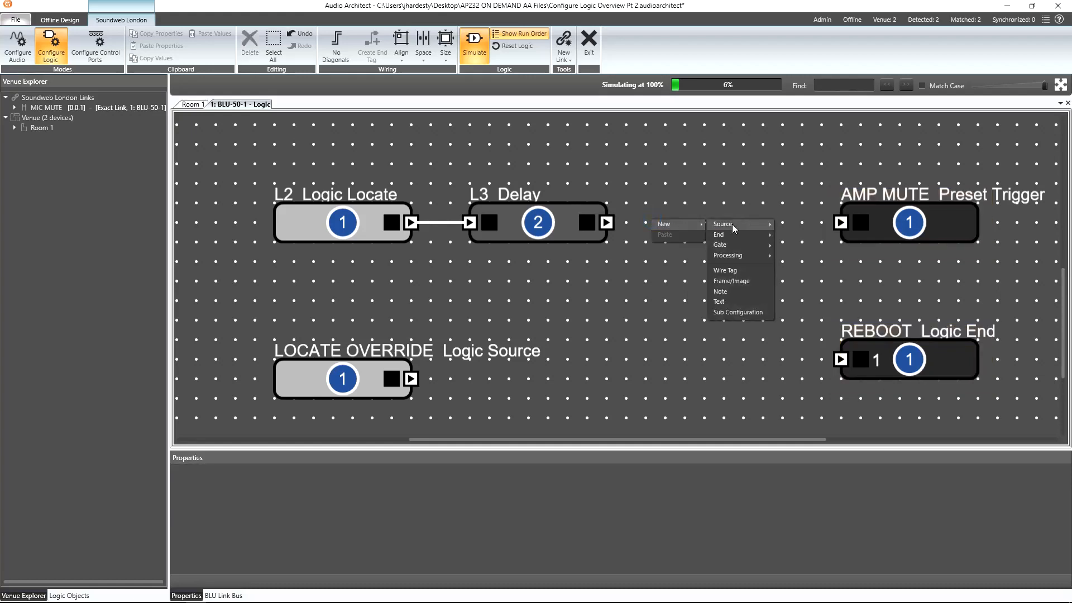
{"action": "mouse_move", "coordinate": [734, 248]}
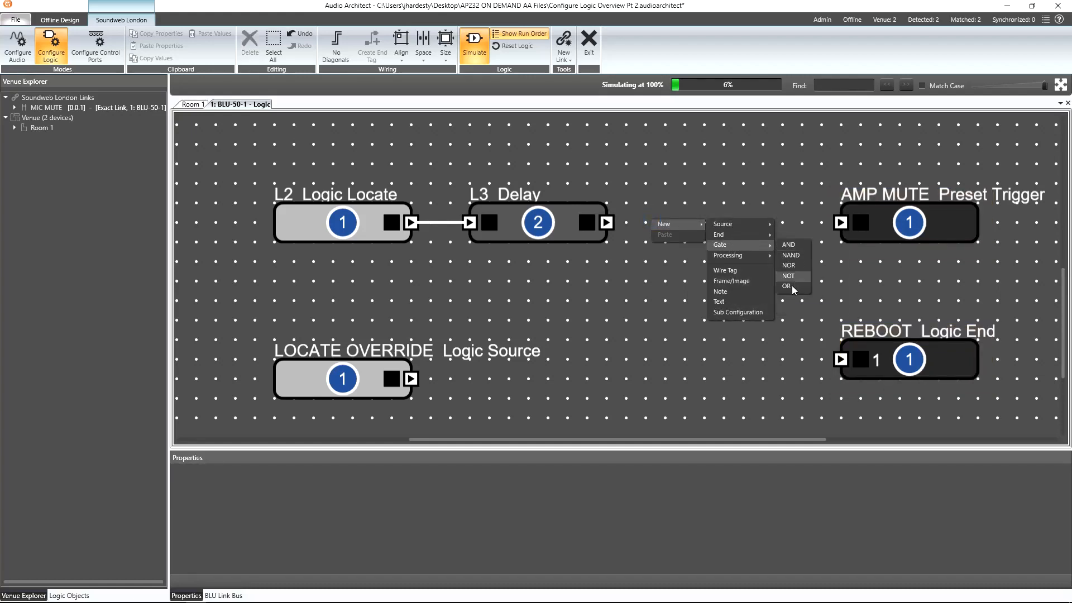
{"action": "left_click", "coordinate": [792, 286]}
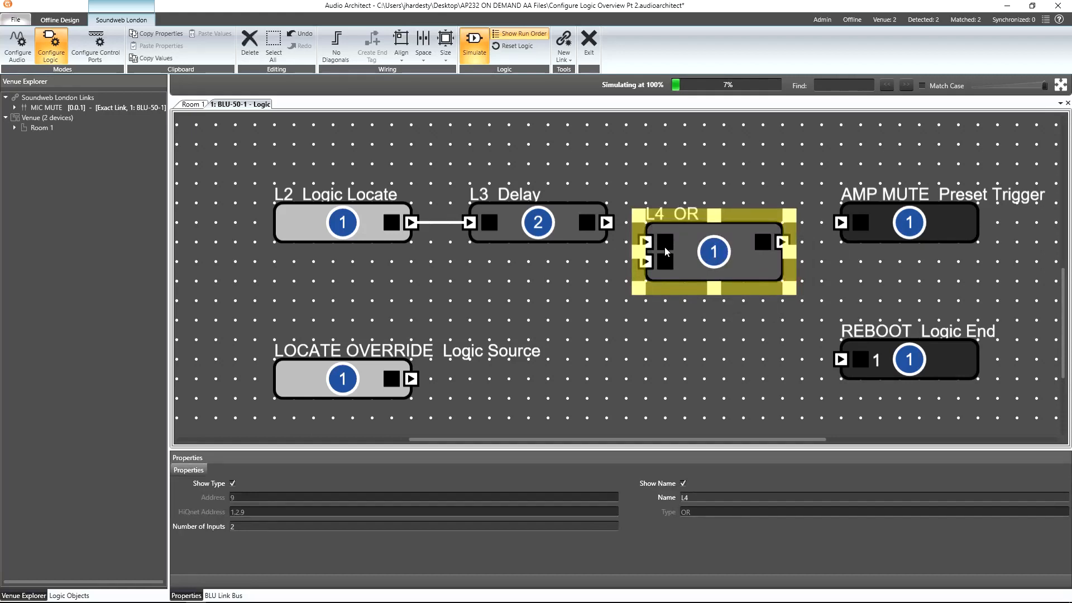
{"action": "key", "text": "Up"}
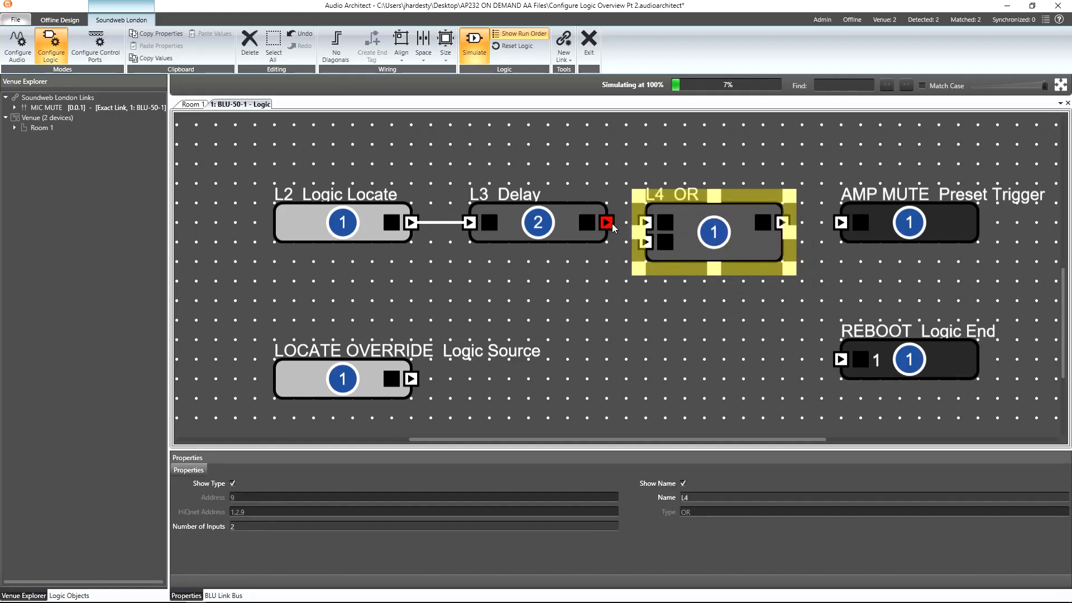
Wire the Delay and LOCATE OVERRIDE outputs into the OR gate, and the OR output to AMP MUTE and REBOOT.
{"action": "mouse_move", "coordinate": [610, 223]}
{"action": "left_mouse_down"}
{"action": "mouse_move", "coordinate": [645, 223]}
{"action": "mouse_move", "coordinate": [527, 346]}
{"action": "mouse_move", "coordinate": [411, 379]}
{"action": "left_mouse_up"}
{"action": "left_click_drag", "start_coordinate": [782, 222], "coordinate": [840, 223]}
{"action": "mouse_move", "coordinate": [840, 358]}
{"action": "left_mouse_down"}
{"action": "mouse_move", "coordinate": [816, 349]}
{"action": "mouse_move", "coordinate": [821, 225]}
{"action": "left_mouse_up"}
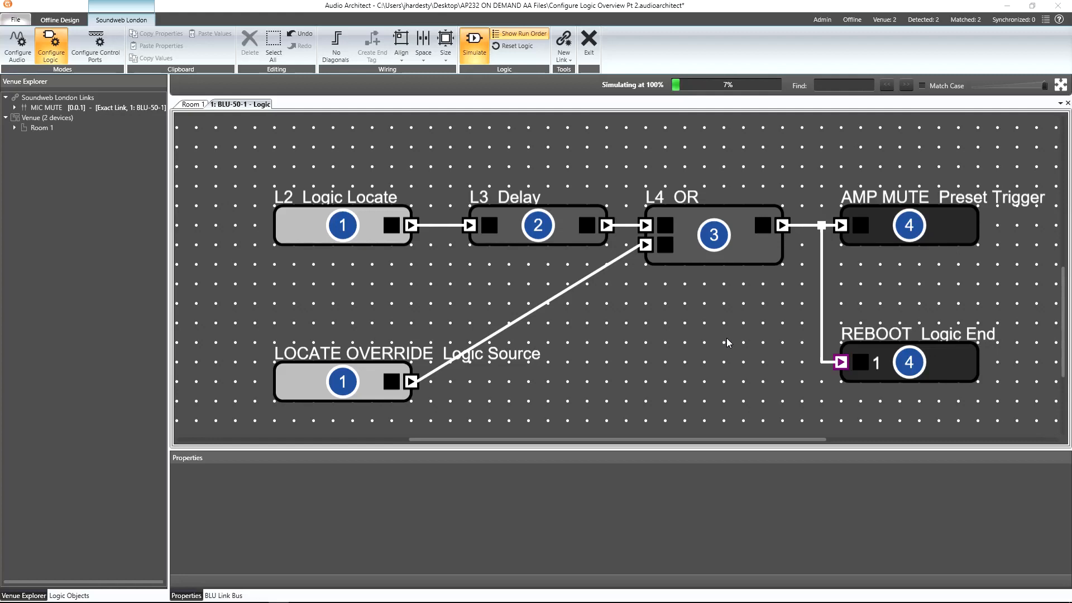
Test the chain by setting the Logic Locate block's TEST Override to Force Output High, then back to Normal.
{"action": "left_click", "coordinate": [352, 225]}
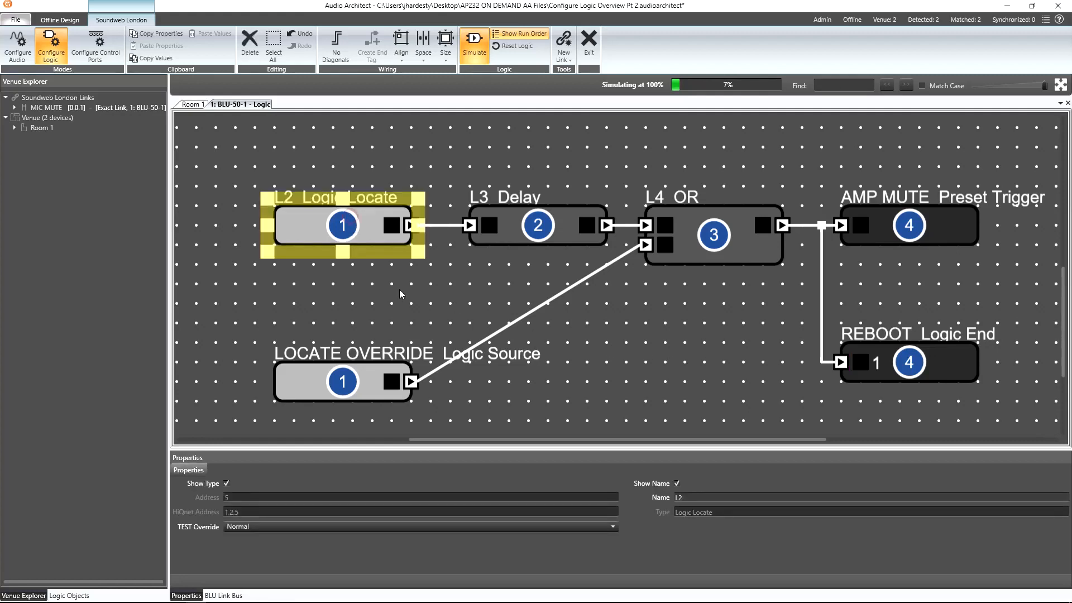
{"action": "left_click", "coordinate": [483, 526]}
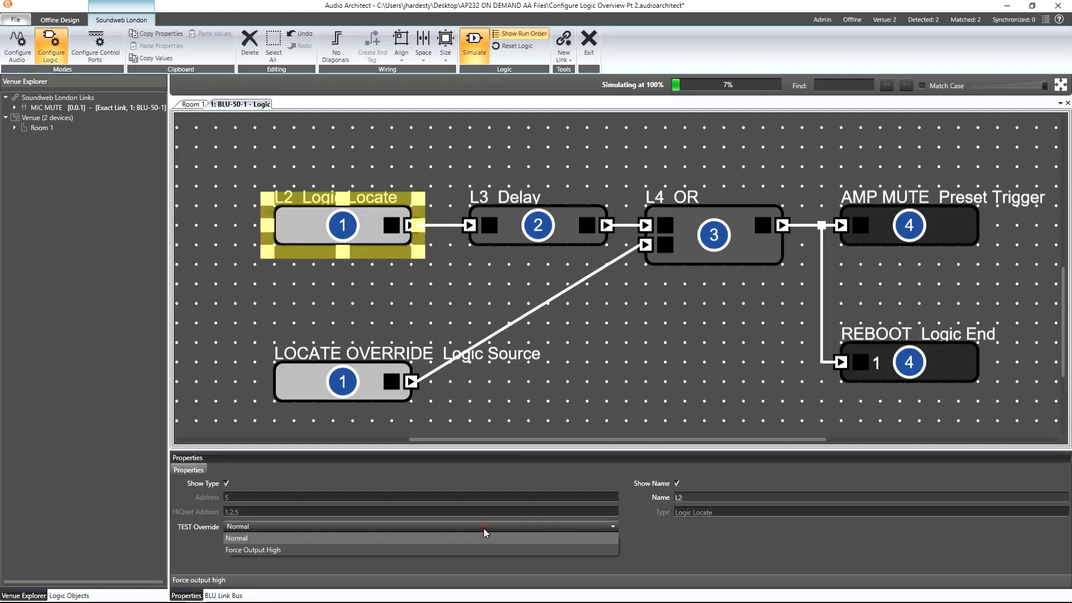
{"action": "left_click", "coordinate": [464, 549]}
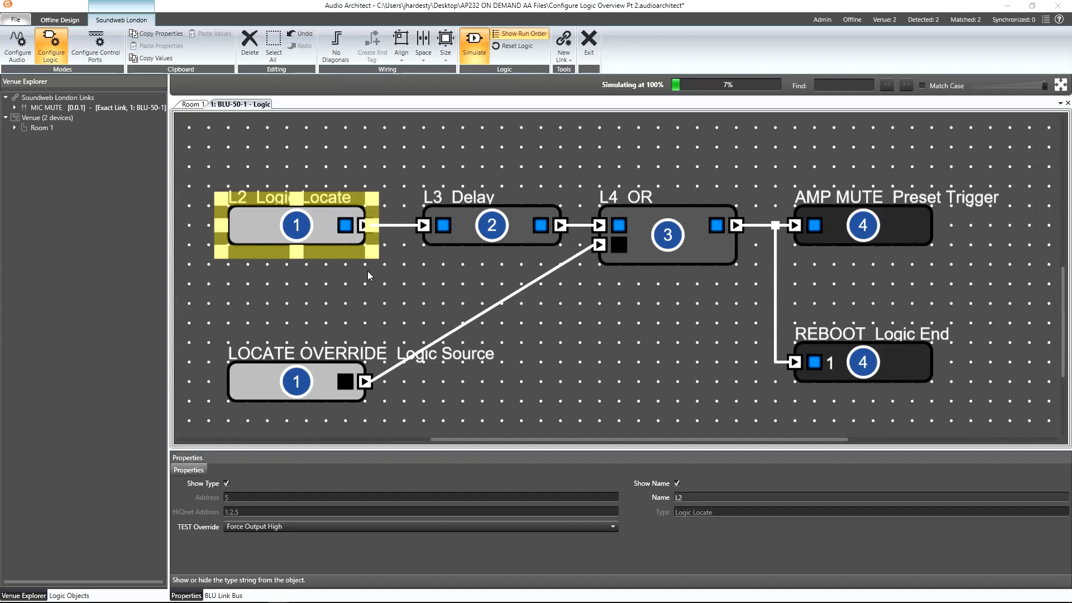
{"action": "left_click", "coordinate": [382, 527]}
{"action": "left_click", "coordinate": [377, 539]}
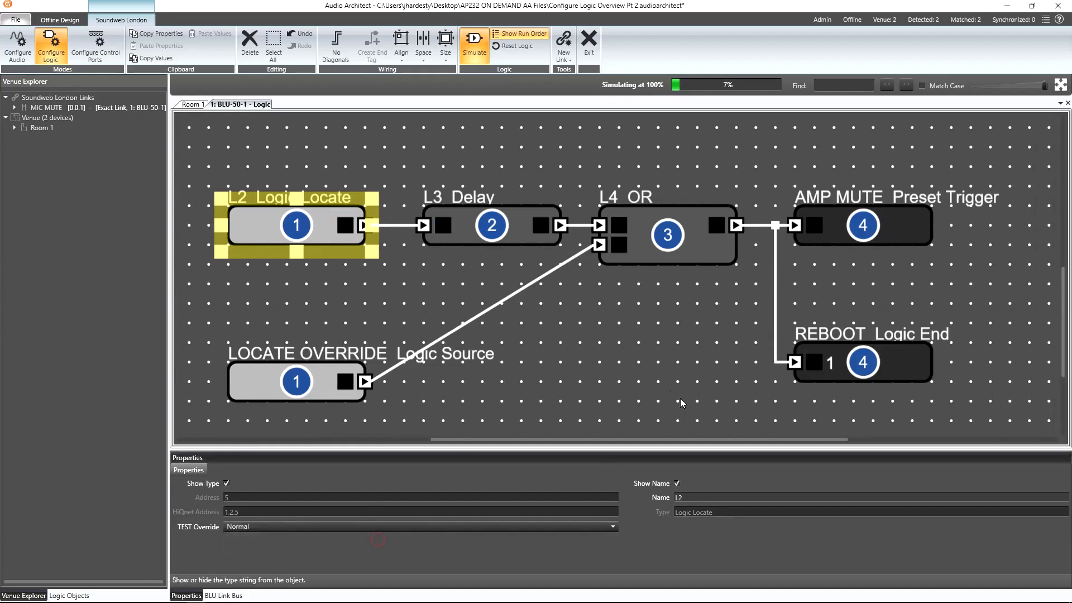
Add a Single Pulse Trigger processing block near REBOOT and set its Off Time to 10.
{"action": "right_click", "coordinate": [646, 357]}
{"action": "mouse_move", "coordinate": [658, 359]}
{"action": "mouse_move", "coordinate": [723, 391]}
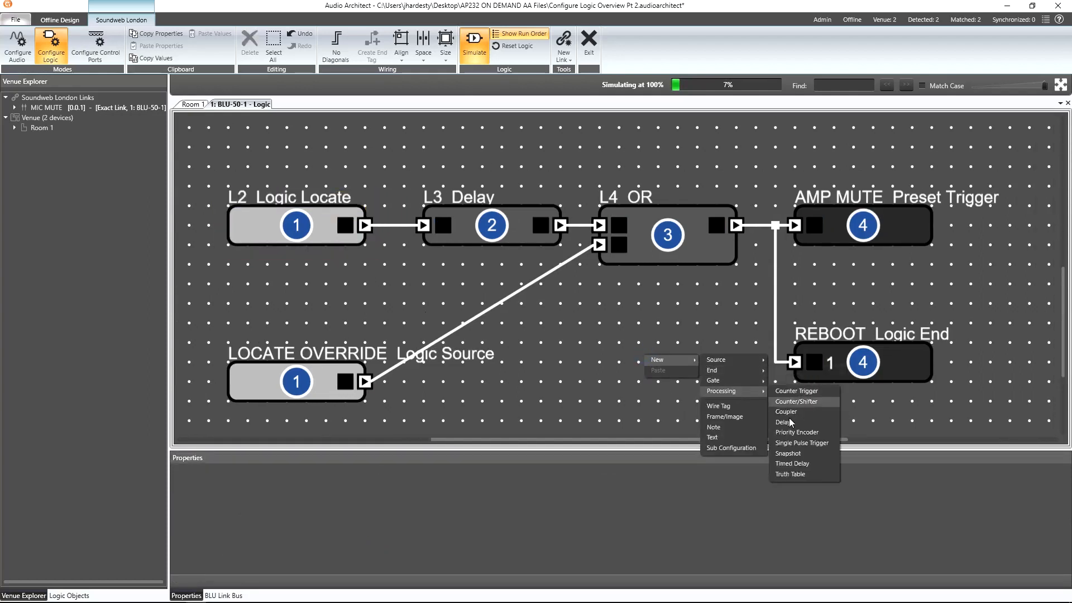
{"action": "left_click", "coordinate": [802, 443]}
{"action": "left_click", "coordinate": [702, 526]}
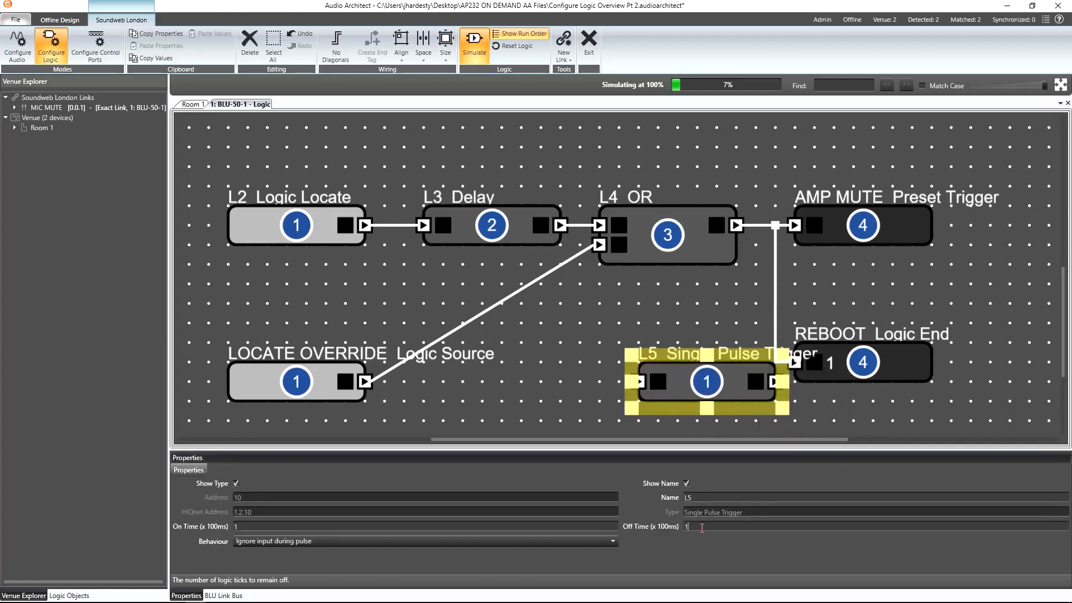
{"action": "type", "text": "0"}
Delete the wire running from the OR output to the REBOOT input.
{"action": "left_click", "coordinate": [734, 335]}
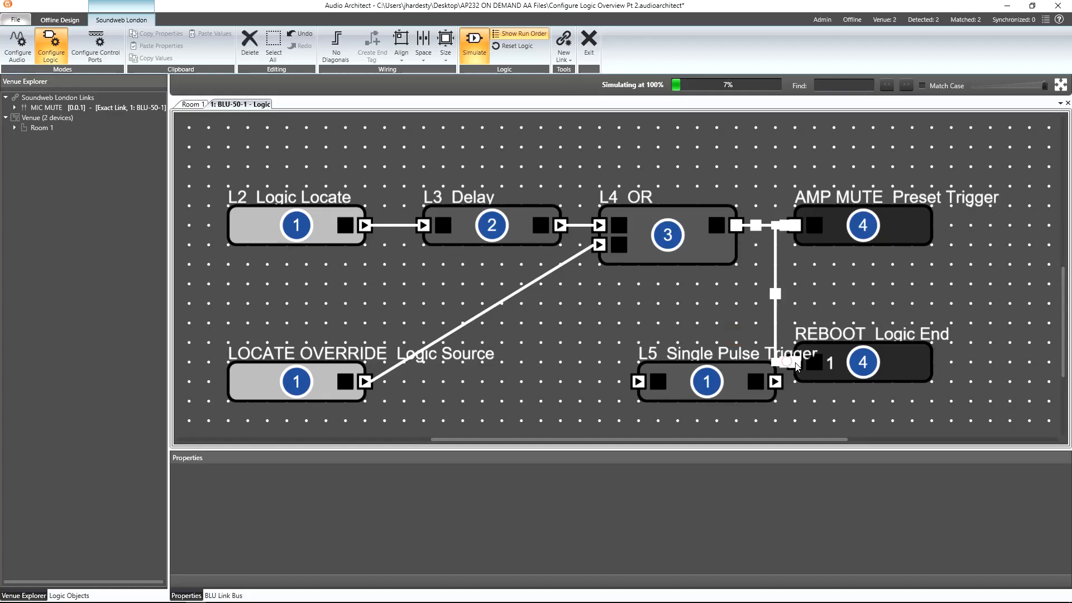
{"action": "left_click_drag", "start_coordinate": [789, 364], "coordinate": [780, 331]}
{"action": "key", "text": "Delete"}
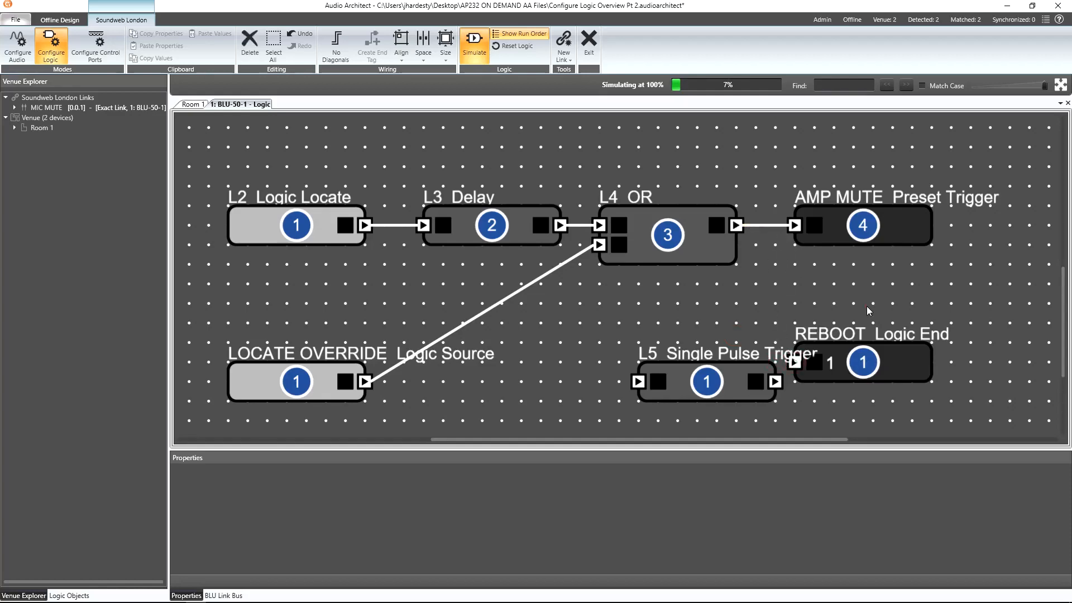
Place the pulse trigger before REBOOT, wiring the OR output into the pulse trigger and its output into REBOOT.
{"action": "scroll", "coordinate": [834, 397], "scroll_direction": "down", "scroll_amount": 2}
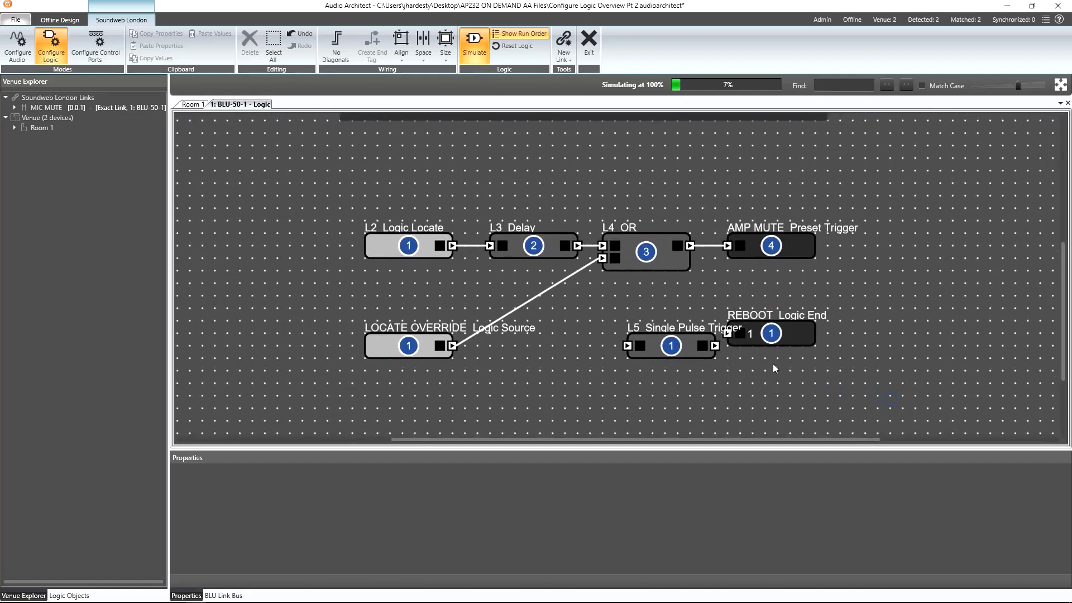
{"action": "left_click", "coordinate": [770, 337]}
{"action": "left_click_drag", "start_coordinate": [771, 337], "coordinate": [857, 331]}
{"action": "left_click_drag", "start_coordinate": [688, 337], "coordinate": [789, 333]}
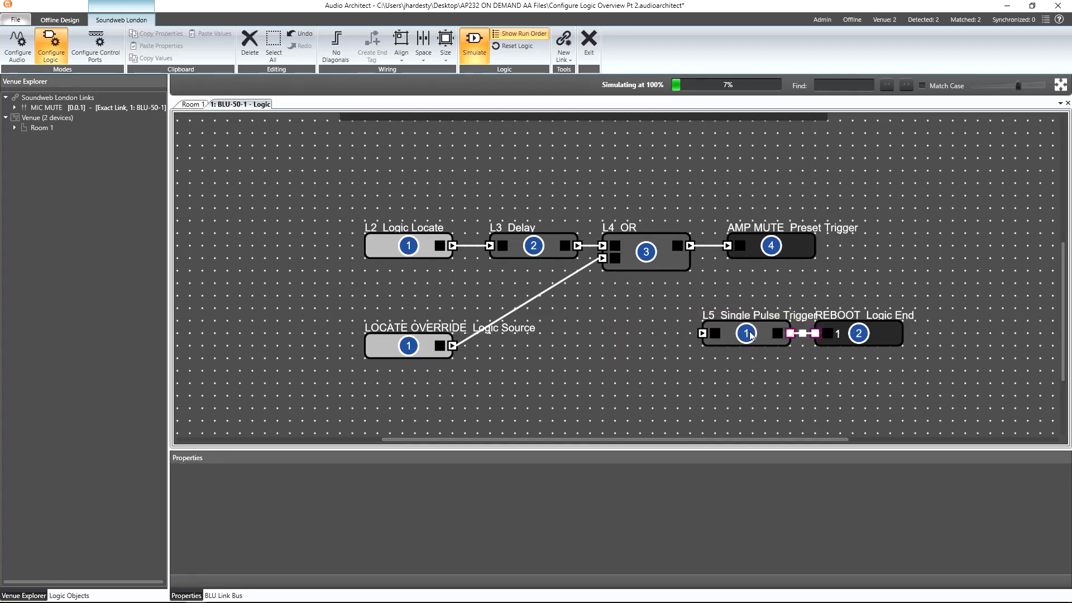
{"action": "left_click_drag", "start_coordinate": [701, 333], "coordinate": [688, 249]}
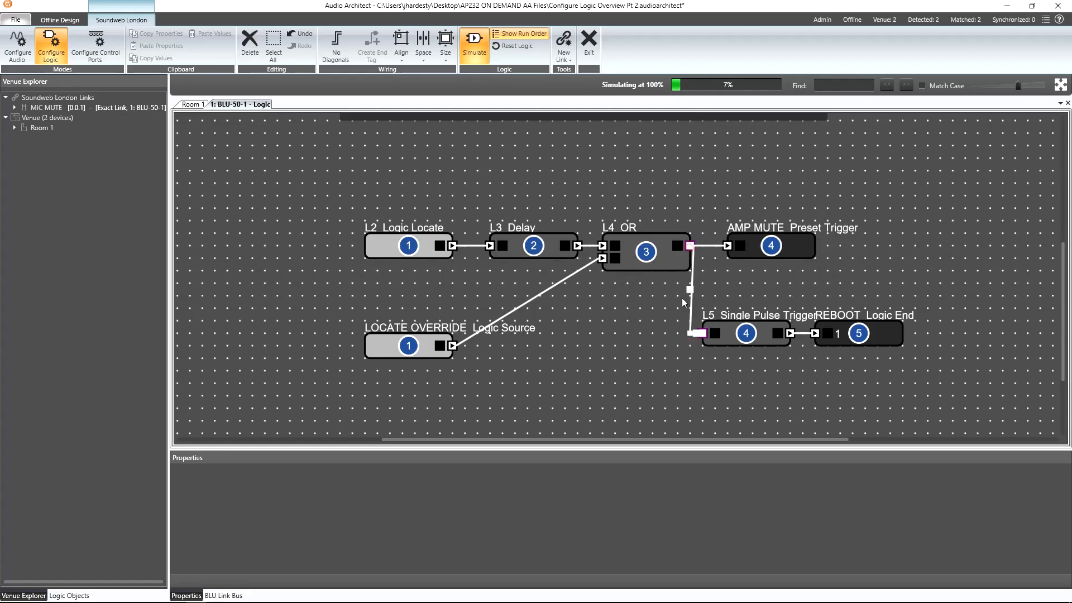
Open the LOCATE OVERRIDE control and toggle it on and off to test the simulated chain.
{"action": "double_click", "coordinate": [408, 356]}
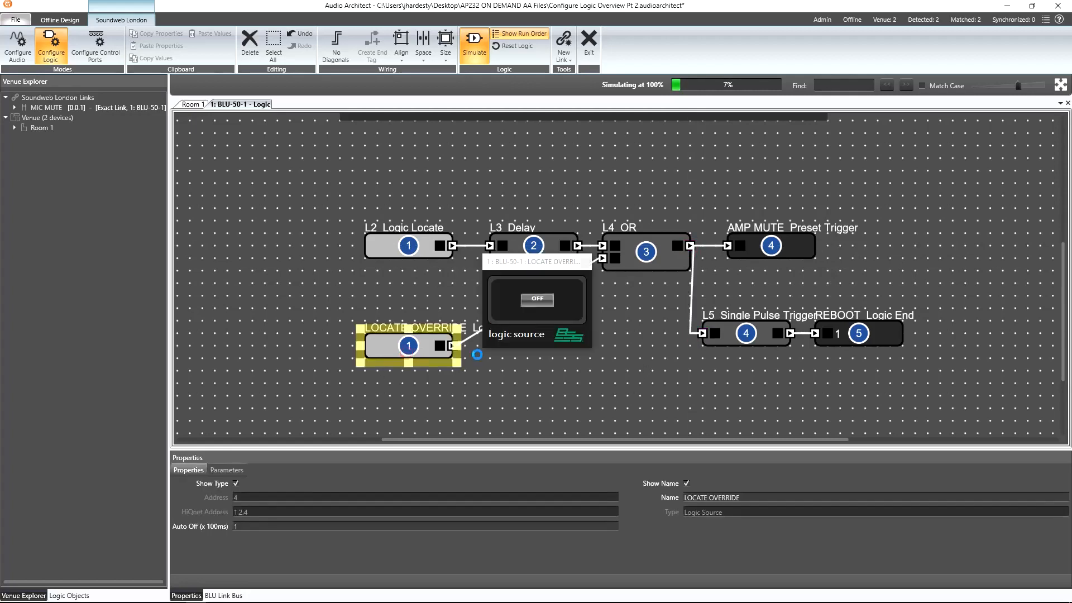
{"action": "left_click", "coordinate": [541, 303]}
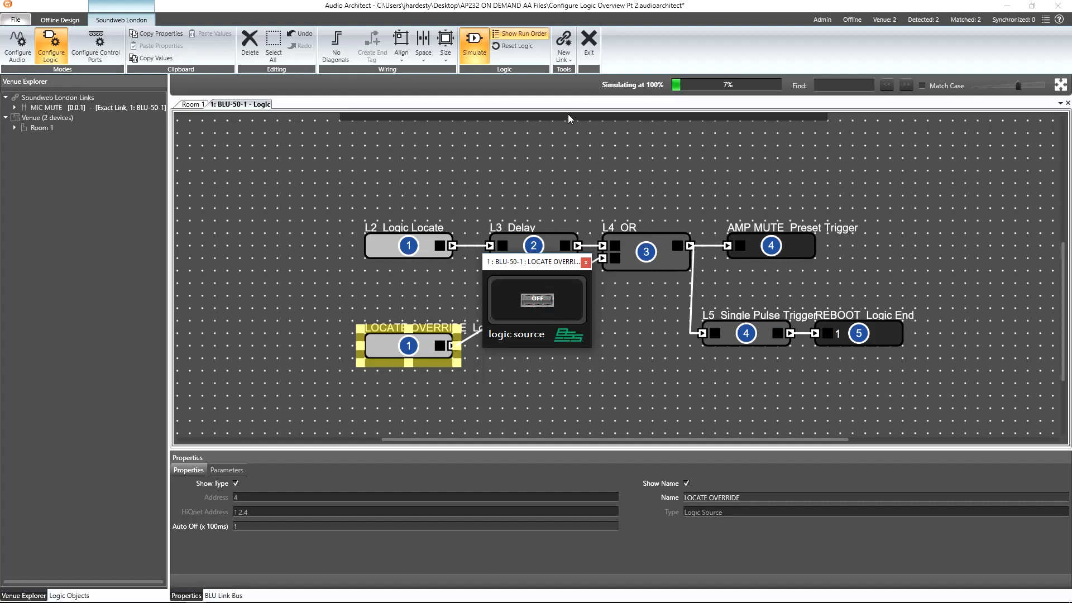
{"action": "left_click", "coordinate": [514, 52]}
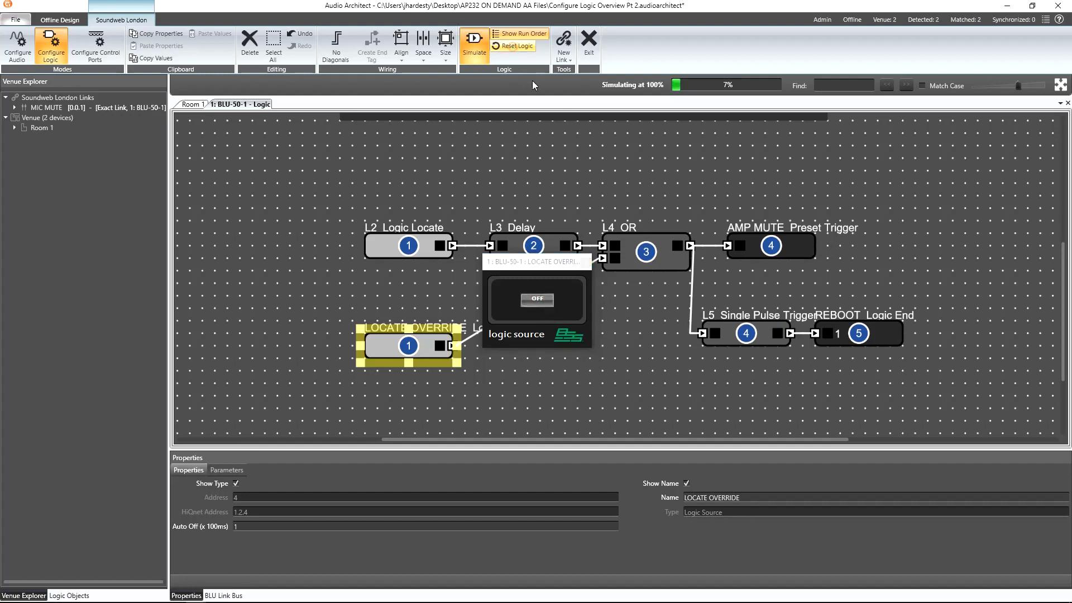
{"action": "left_click", "coordinate": [543, 304]}
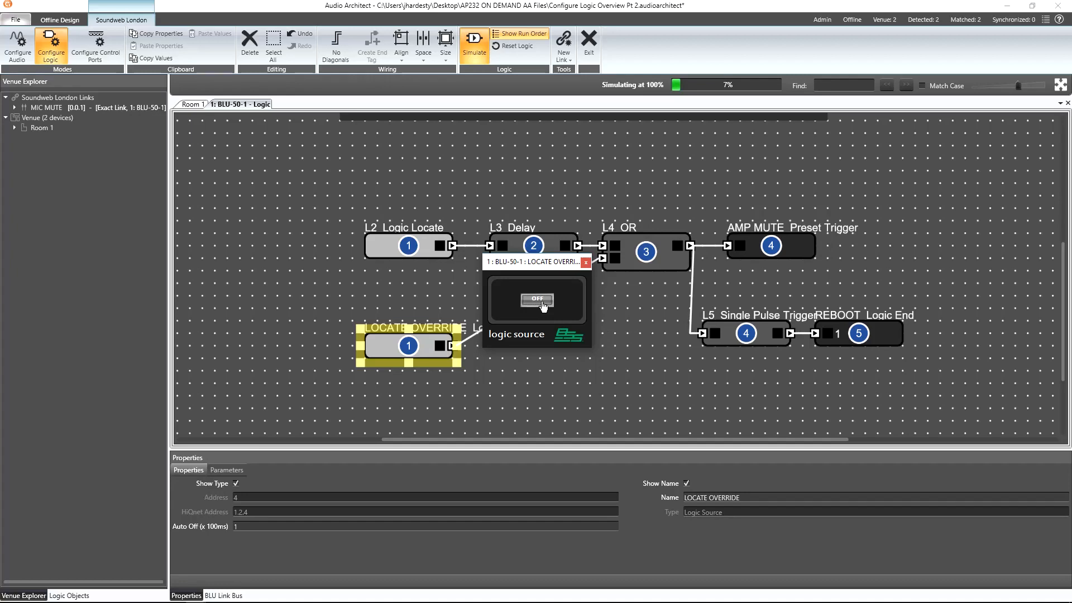
Toggle the LOCATE OVERRIDE control while online to check the amplifier muting, then go offline.
{"action": "left_click", "coordinate": [196, 105]}
{"action": "left_click_drag", "start_coordinate": [548, 261], "coordinate": [428, 235]}
{"action": "left_click", "coordinate": [554, 273]}
{"action": "left_click", "coordinate": [555, 275]}
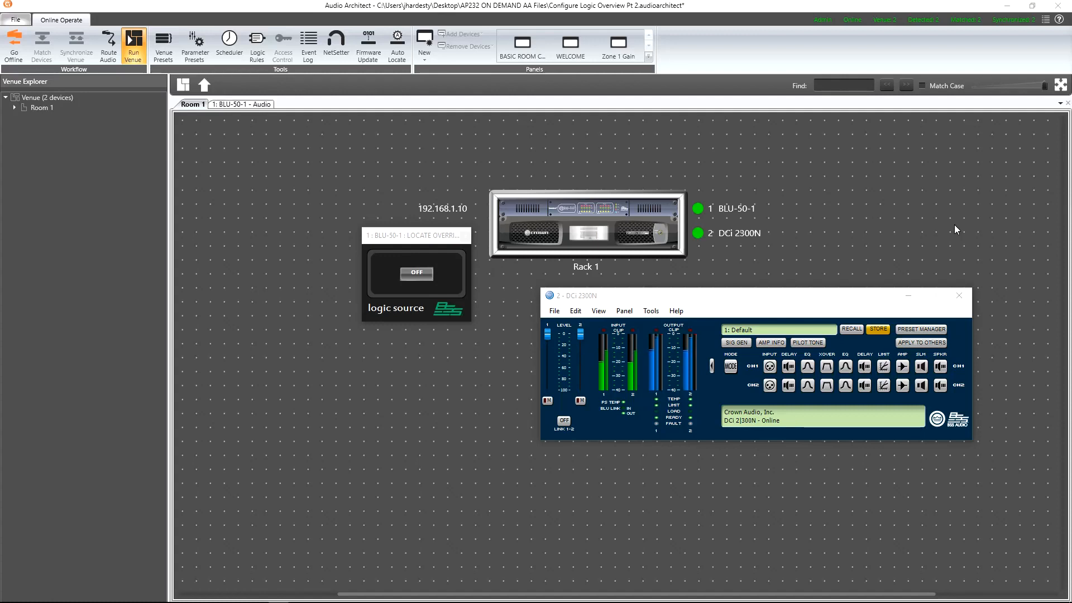
{"action": "left_click", "coordinate": [422, 276]}
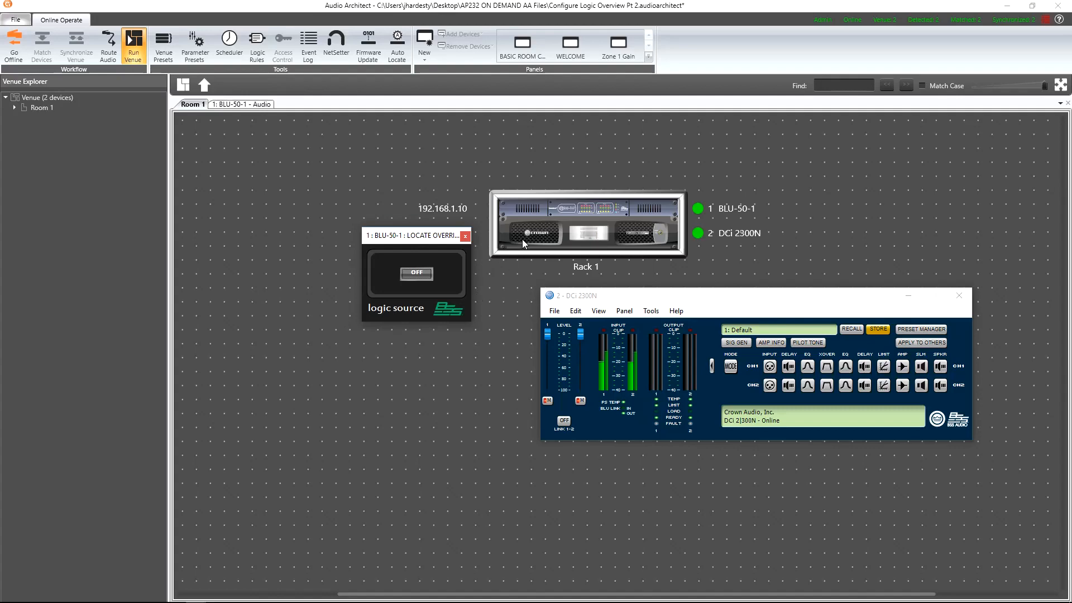
{"action": "left_click", "coordinate": [14, 48]}
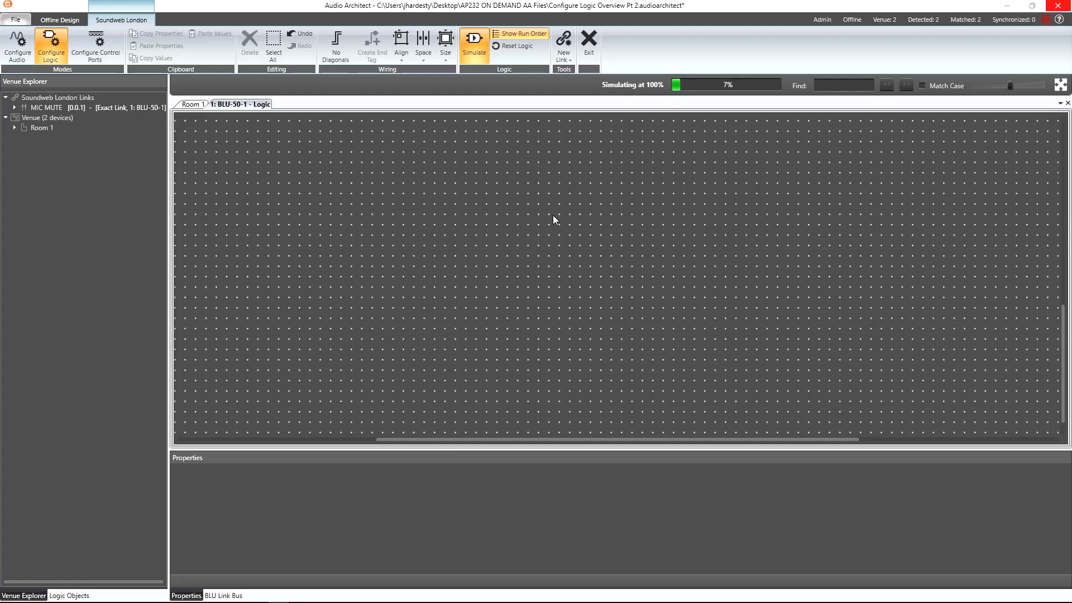
Add an Ethernet Trigger/Table end block and set its Mode of Operation to List.
{"action": "right_click", "coordinate": [511, 196]}
{"action": "mouse_move", "coordinate": [528, 203]}
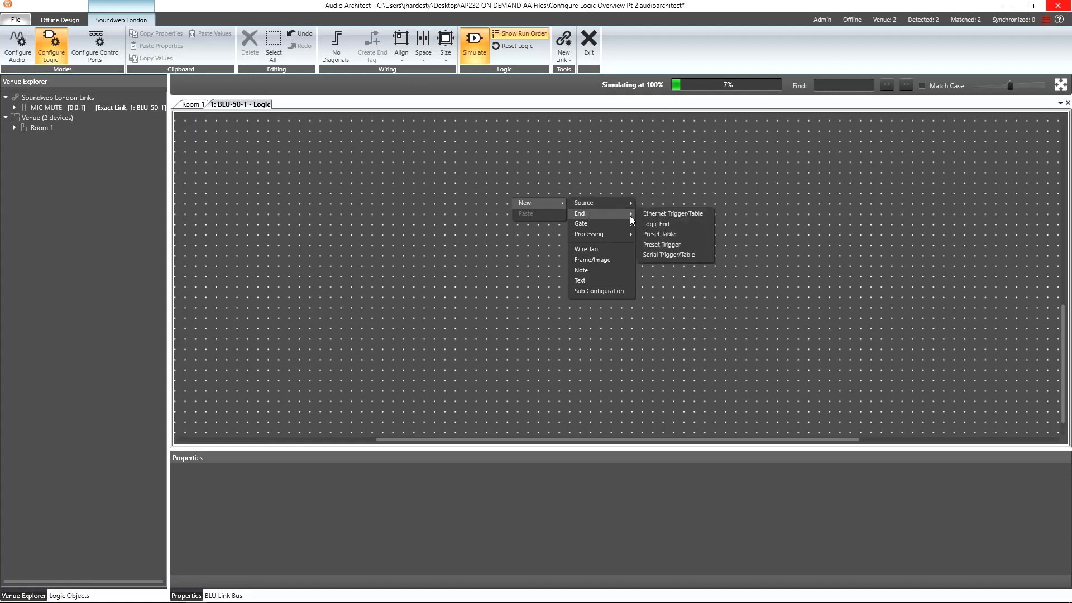
{"action": "left_click", "coordinate": [661, 215]}
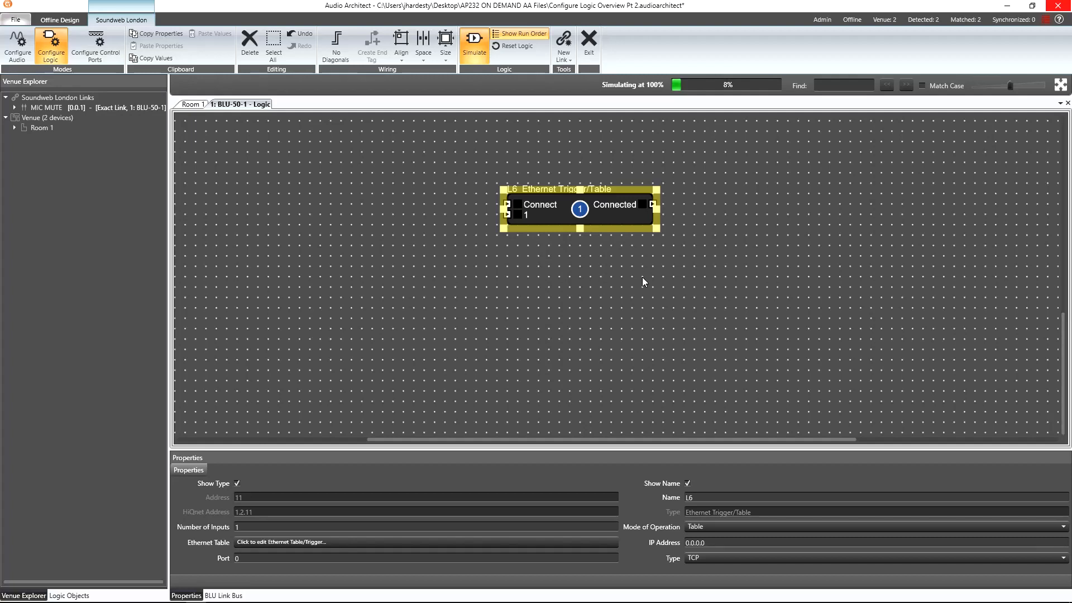
{"action": "left_click", "coordinate": [729, 525]}
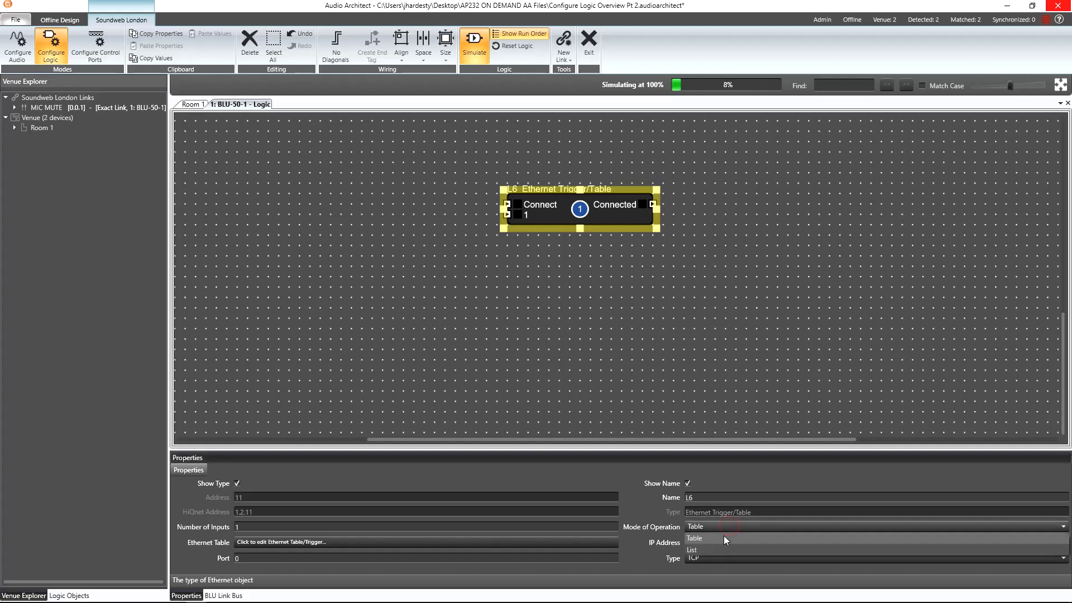
{"action": "left_click", "coordinate": [719, 549]}
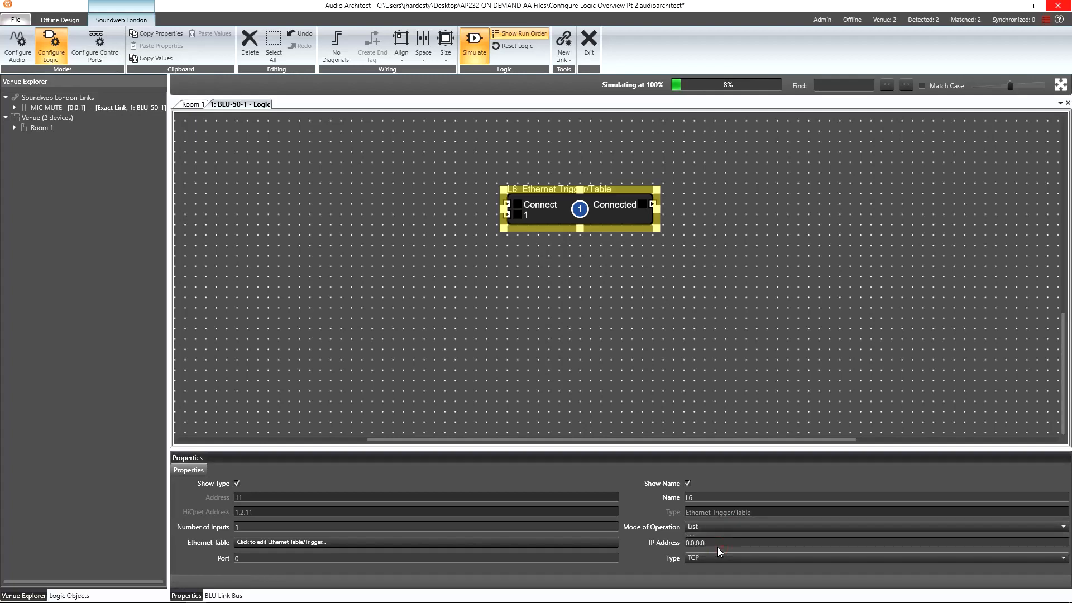
Set the Ethernet block's IP Address to 192.168.1.30 and Port to 50002.
{"action": "left_click", "coordinate": [719, 542]}
{"action": "type", "text": "192.168.1.30"}
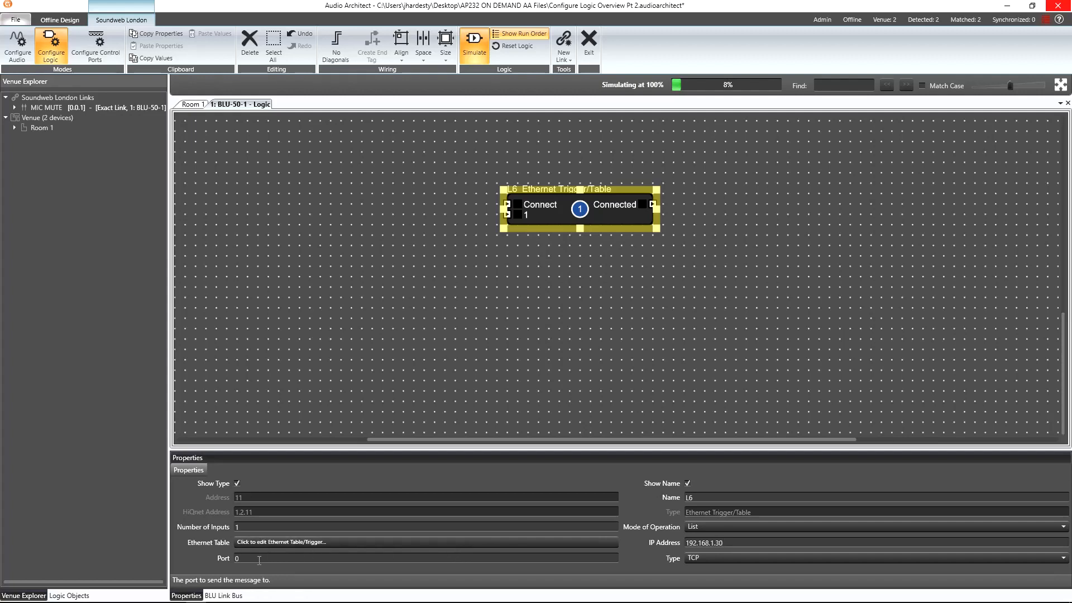
{"action": "left_click_drag", "start_coordinate": [259, 559], "coordinate": [216, 559]}
{"action": "type", "text": "50002"}
Open the Ethernet table and enter serial strings unmute for Input 1 Off and mute for Input 1 On.
{"action": "left_click", "coordinate": [339, 542]}
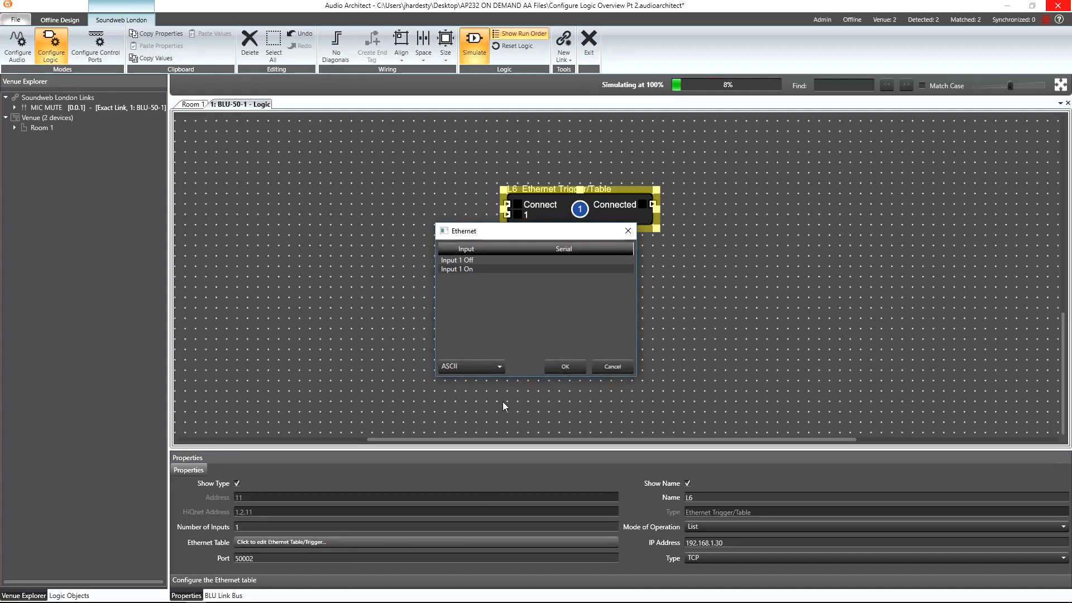
{"action": "left_click", "coordinate": [491, 367]}
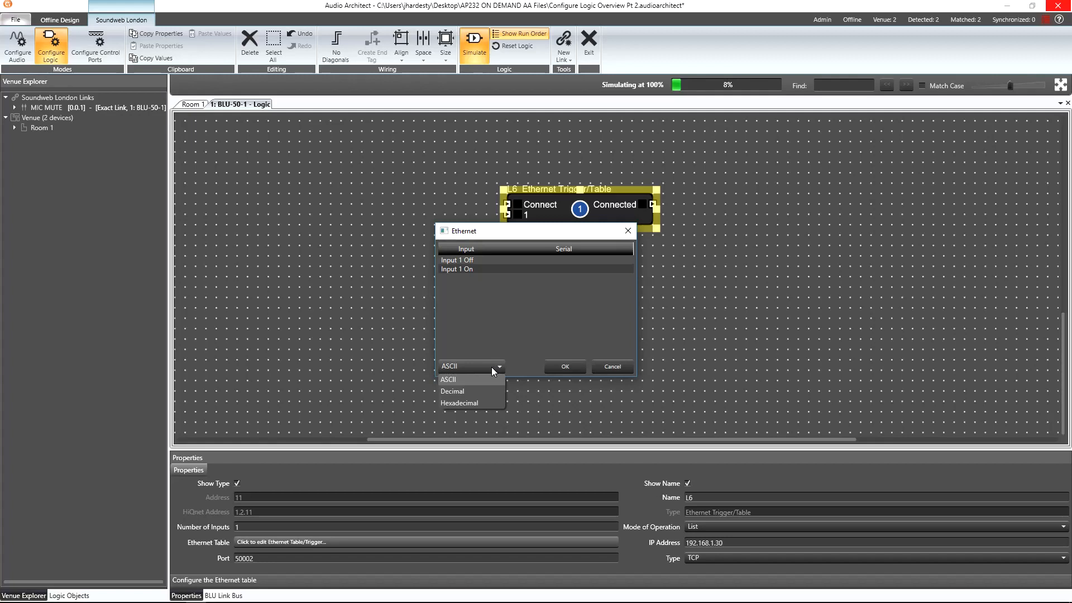
{"action": "left_click", "coordinate": [491, 367]}
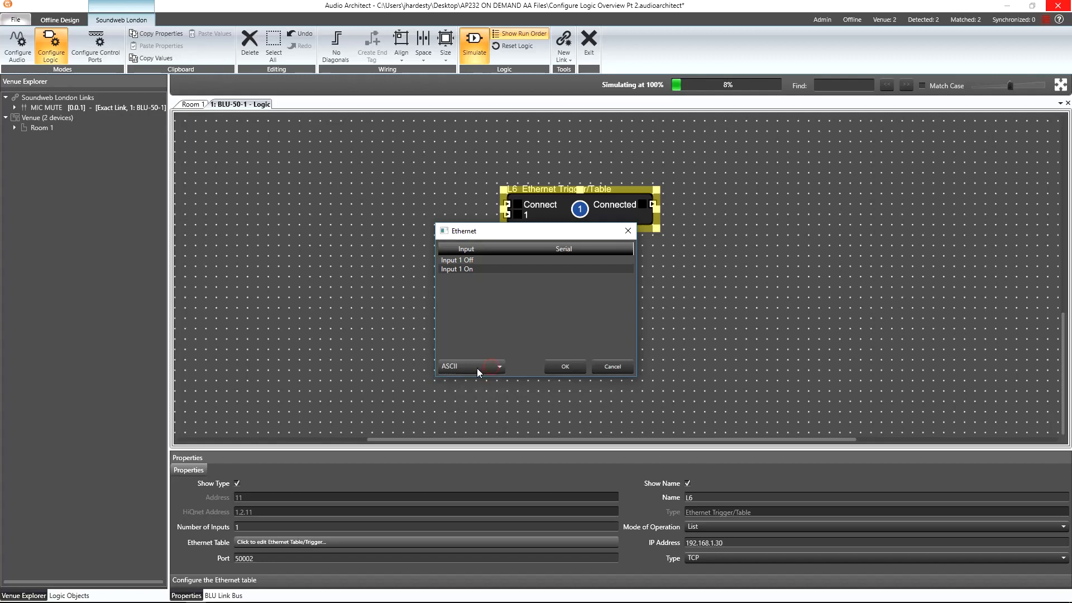
{"action": "left_click", "coordinate": [521, 259]}
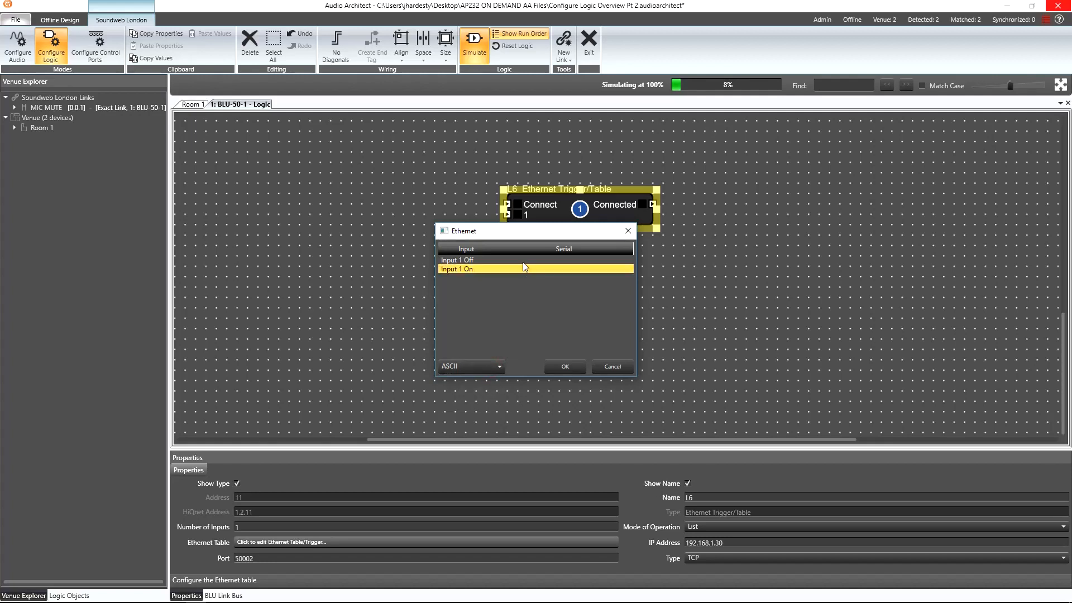
{"action": "left_click", "coordinate": [521, 258]}
{"action": "type", "text": "u"}
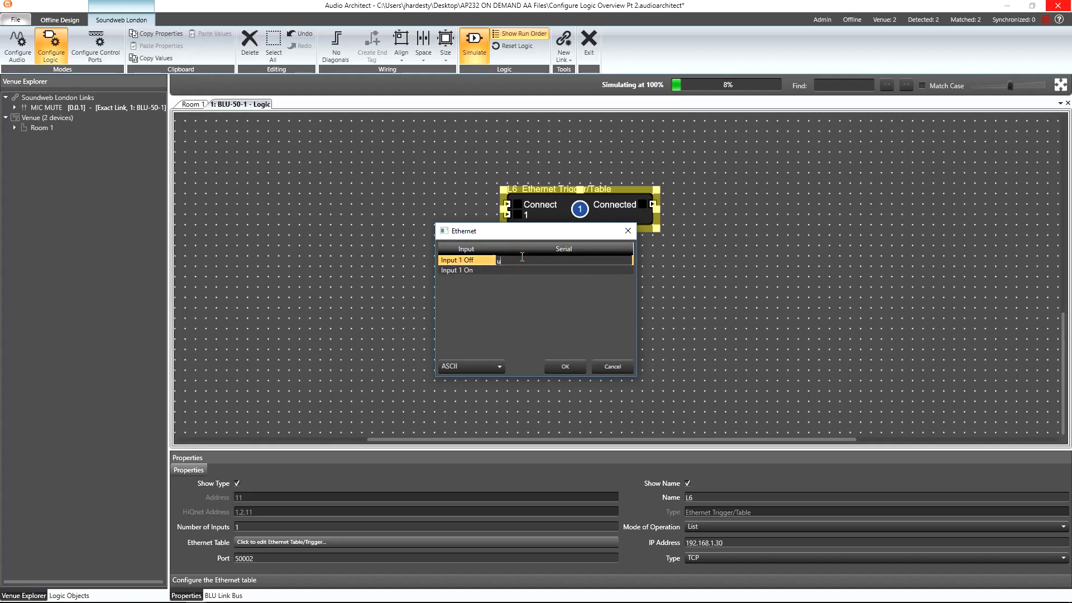
{"action": "type", "text": "nmute"}
{"action": "left_click", "coordinate": [512, 269]}
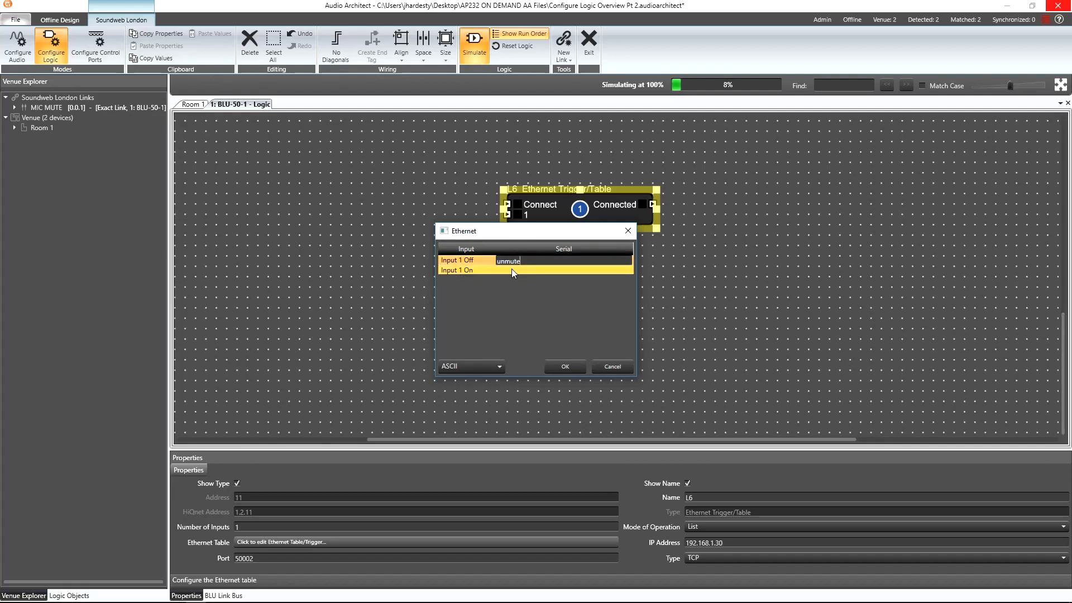
{"action": "type", "text": "ute"}
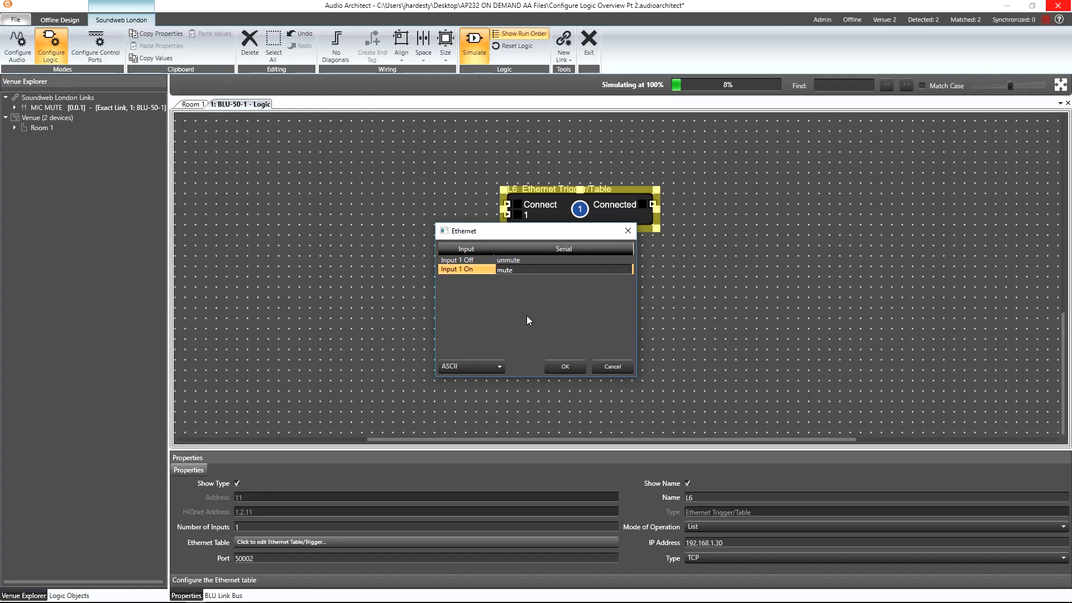
In Decimal format append ,13 to the Input 1 On serial, then display the table in Hexadecimal.
{"action": "left_click", "coordinate": [490, 366]}
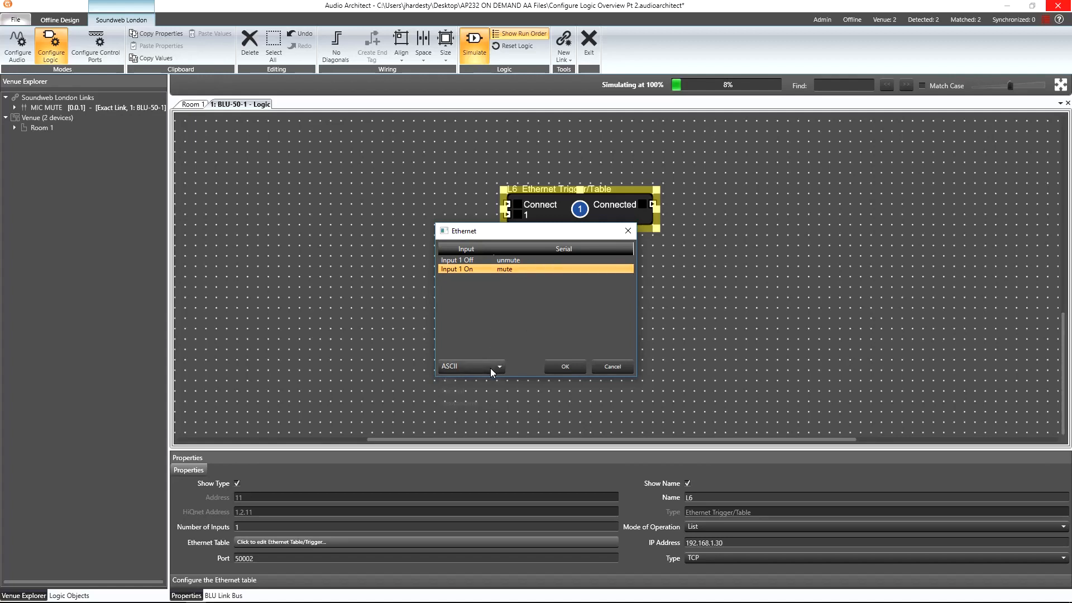
{"action": "left_click", "coordinate": [489, 390]}
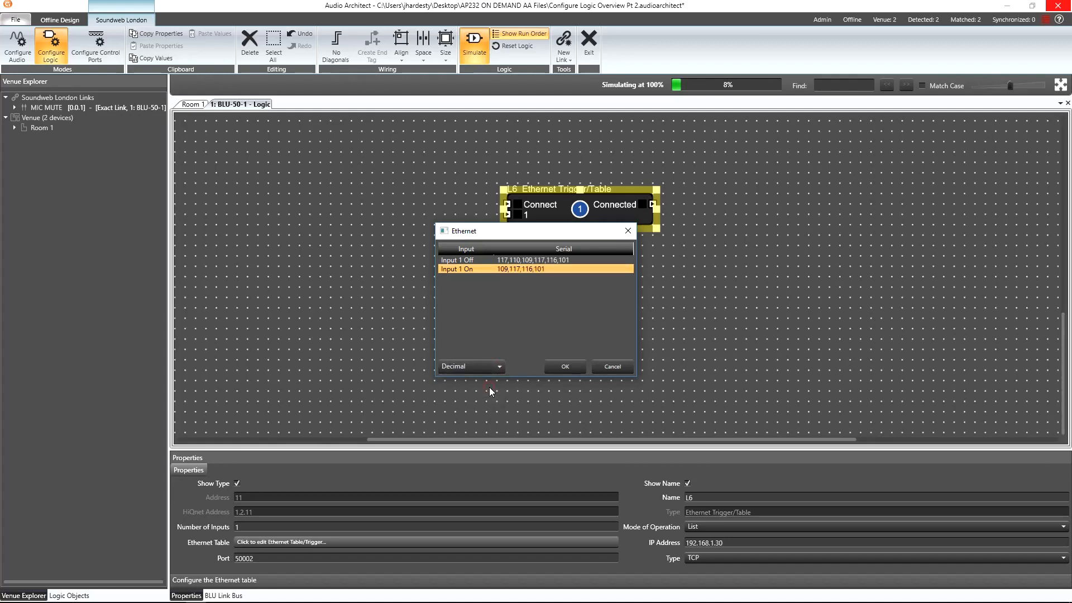
{"action": "left_click", "coordinate": [555, 269]}
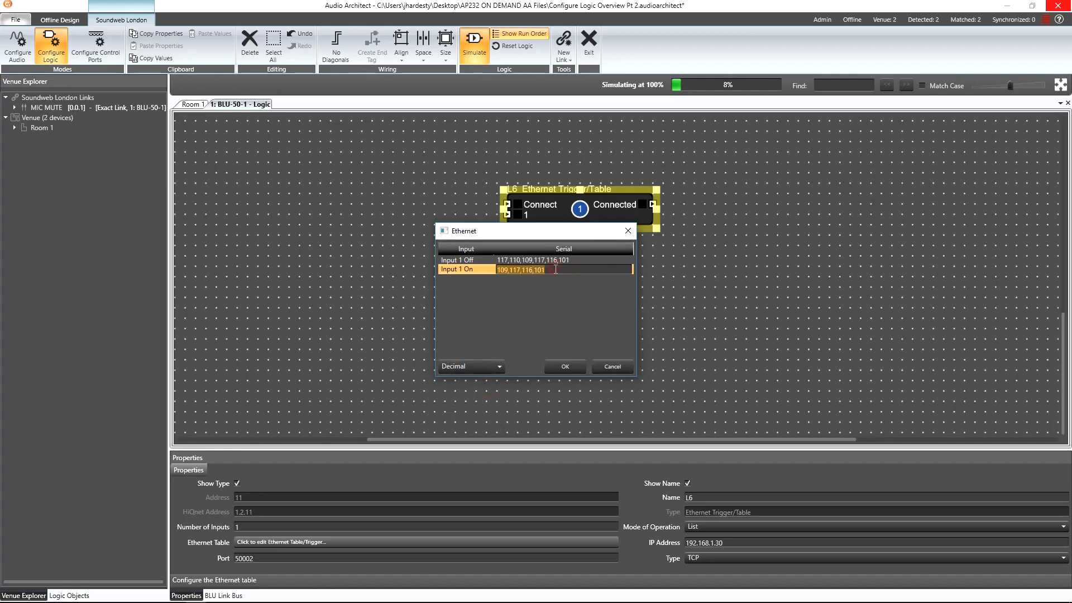
{"action": "left_click", "coordinate": [554, 269]}
{"action": "type", "text": ",13"}
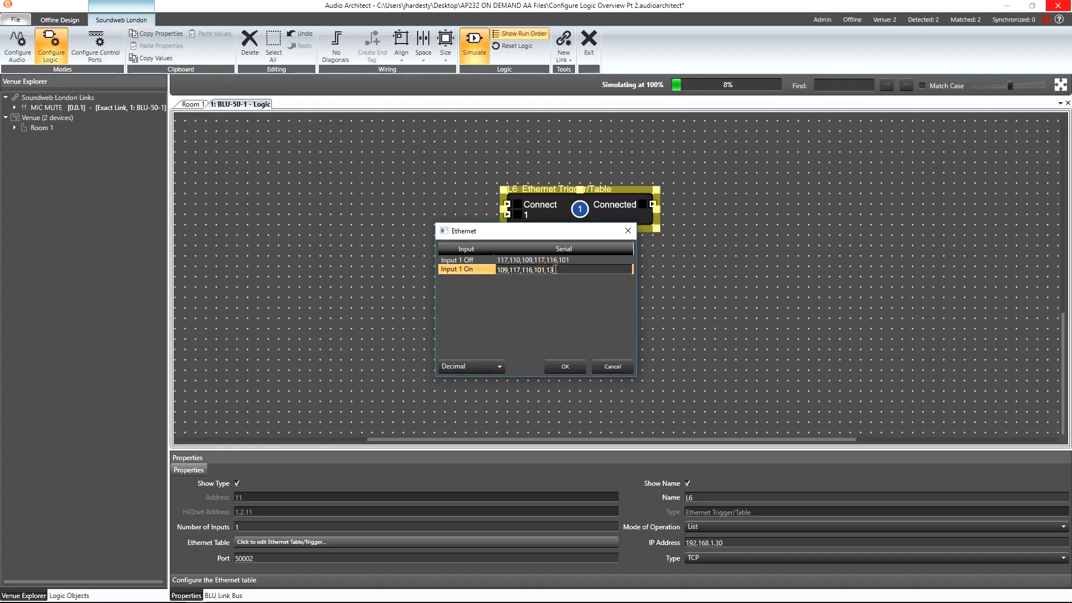
{"action": "left_click", "coordinate": [483, 363]}
{"action": "left_click", "coordinate": [474, 403]}
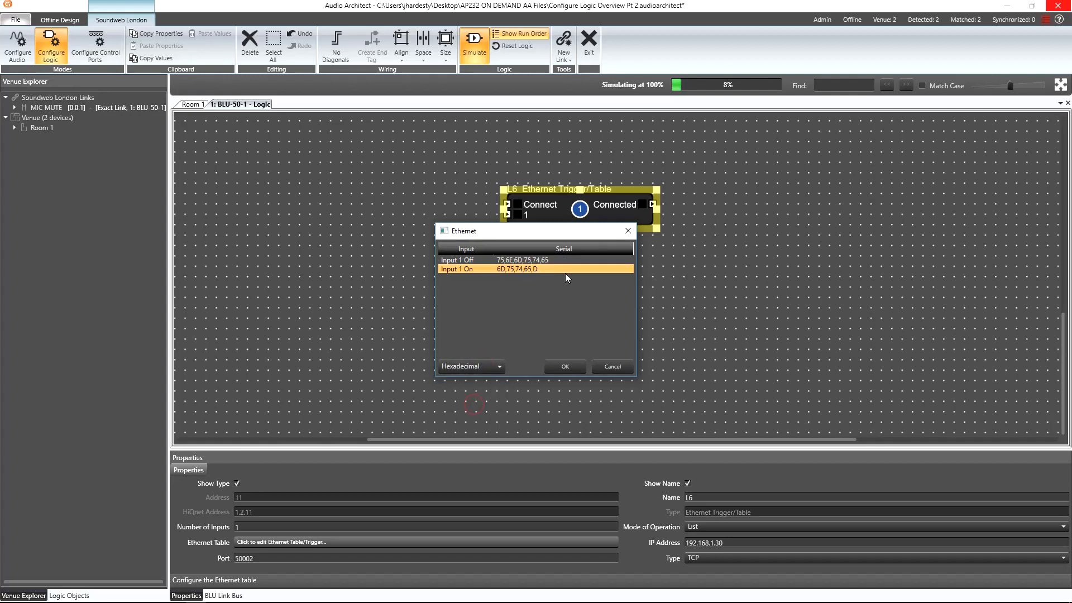
Append 0d to the Input 1 Off hexadecimal serial, then switch the table display to ASCII and close it.
{"action": "left_click", "coordinate": [559, 260]}
{"action": "left_click", "coordinate": [559, 259]}
{"action": "left_click", "coordinate": [560, 259]}
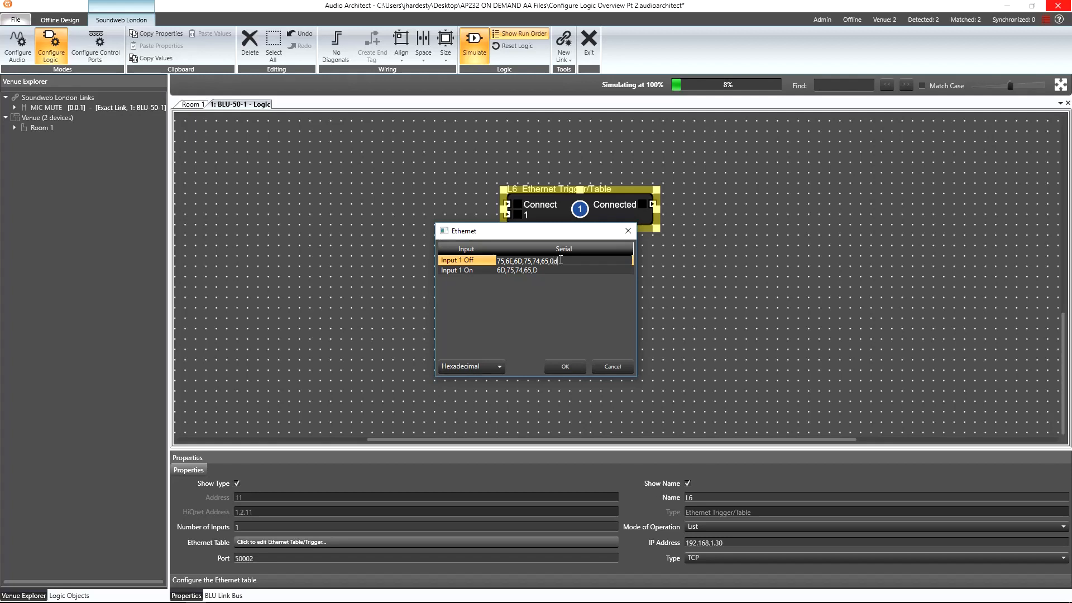
{"action": "key", "text": "Return"}
{"action": "left_click", "coordinate": [475, 370]}
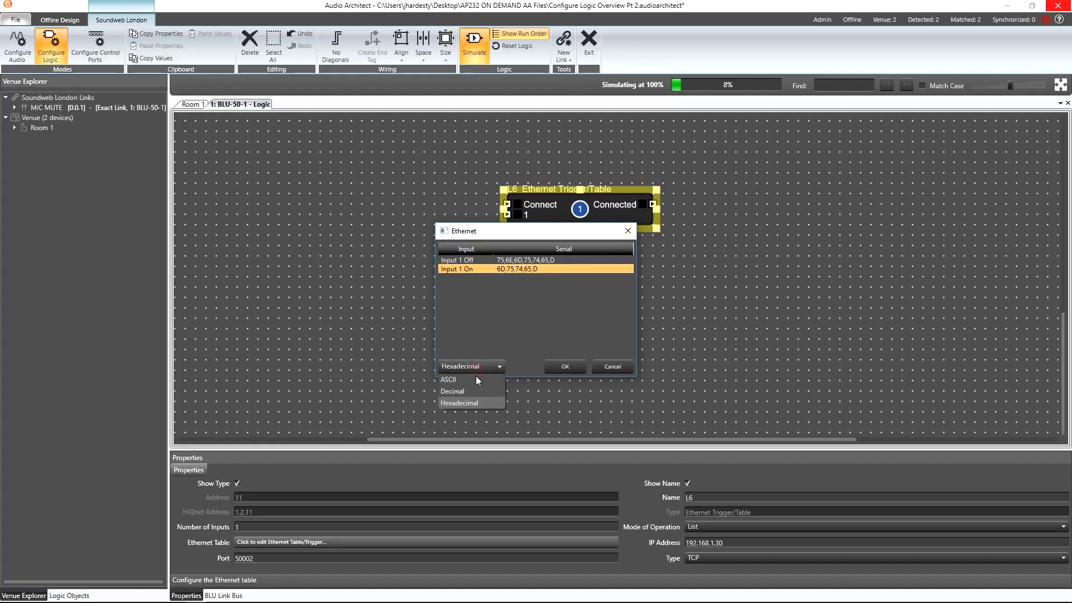
{"action": "left_click", "coordinate": [476, 379]}
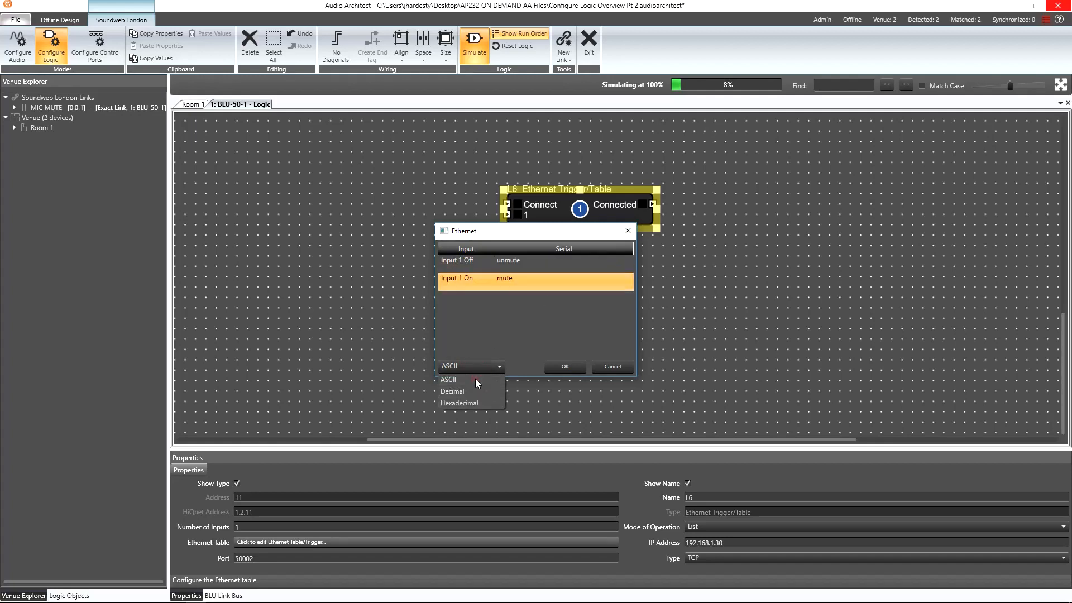
{"action": "left_click", "coordinate": [564, 367]}
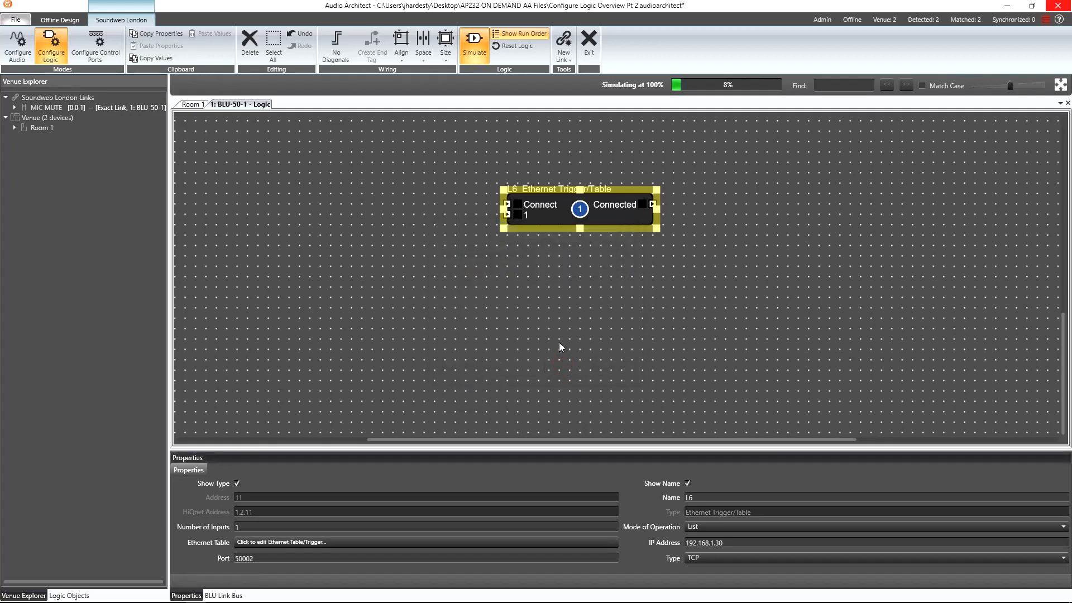
Add two Logic Source blocks to the left of the Ethernet Trigger/Table block.
{"action": "right_click", "coordinate": [334, 176]}
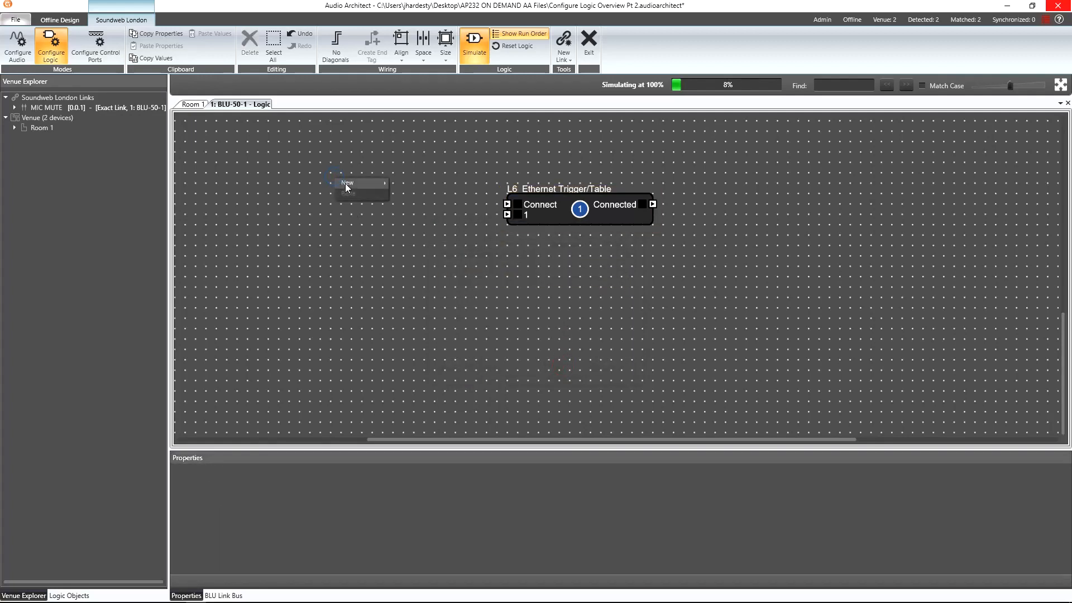
{"action": "mouse_move", "coordinate": [357, 186]}
{"action": "mouse_move", "coordinate": [433, 182]}
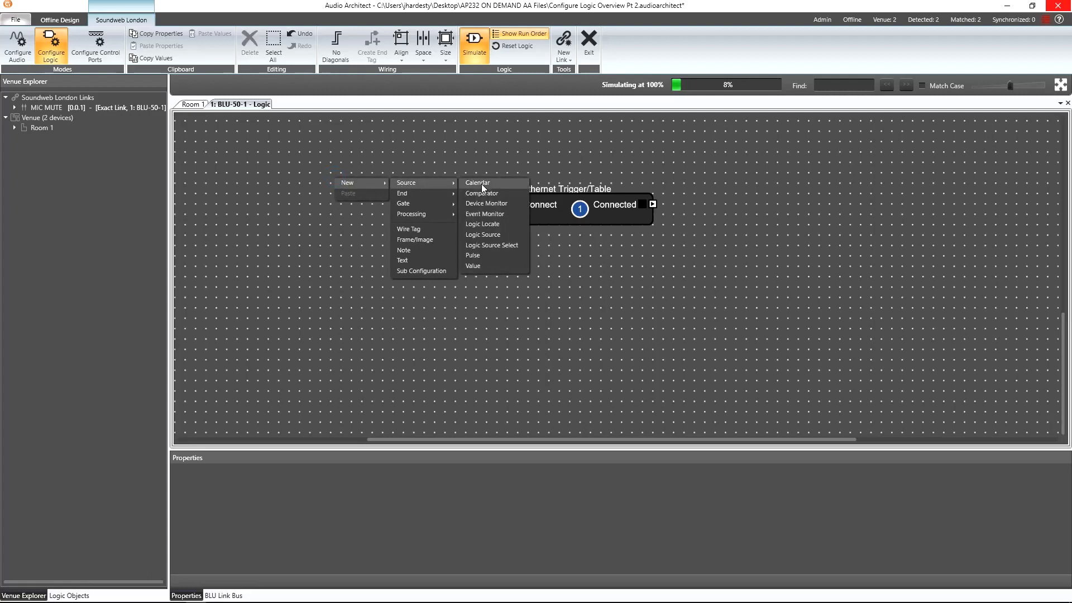
{"action": "left_click", "coordinate": [485, 234]}
{"action": "left_click_drag", "start_coordinate": [367, 187], "coordinate": [367, 219]}
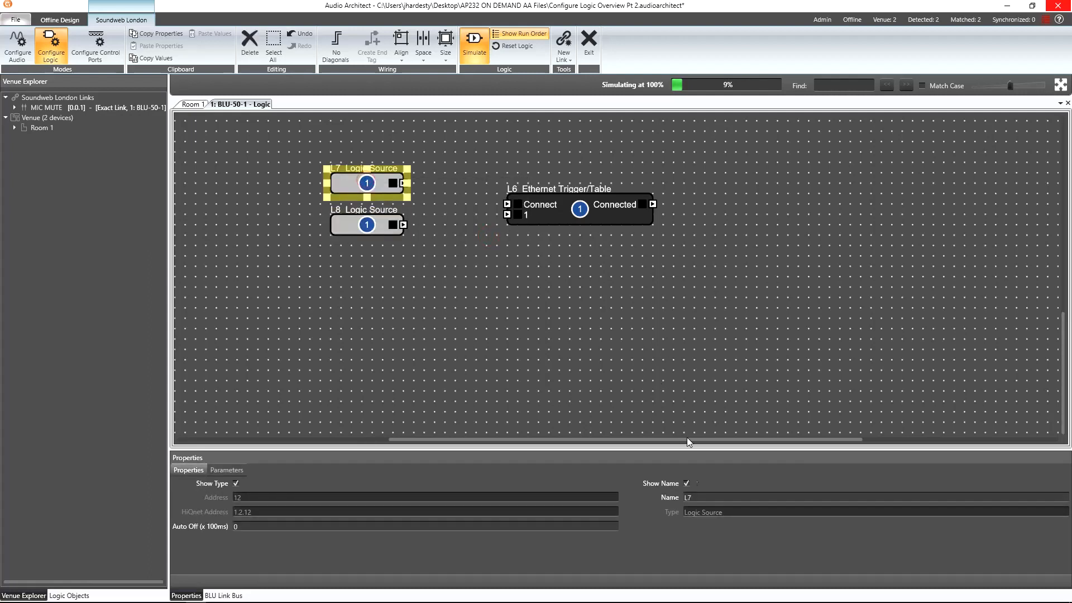
Rename the first Logic Source to Connect to Encoder.
{"action": "double_click", "coordinate": [698, 496]}
{"action": "type", "text": "Co"}
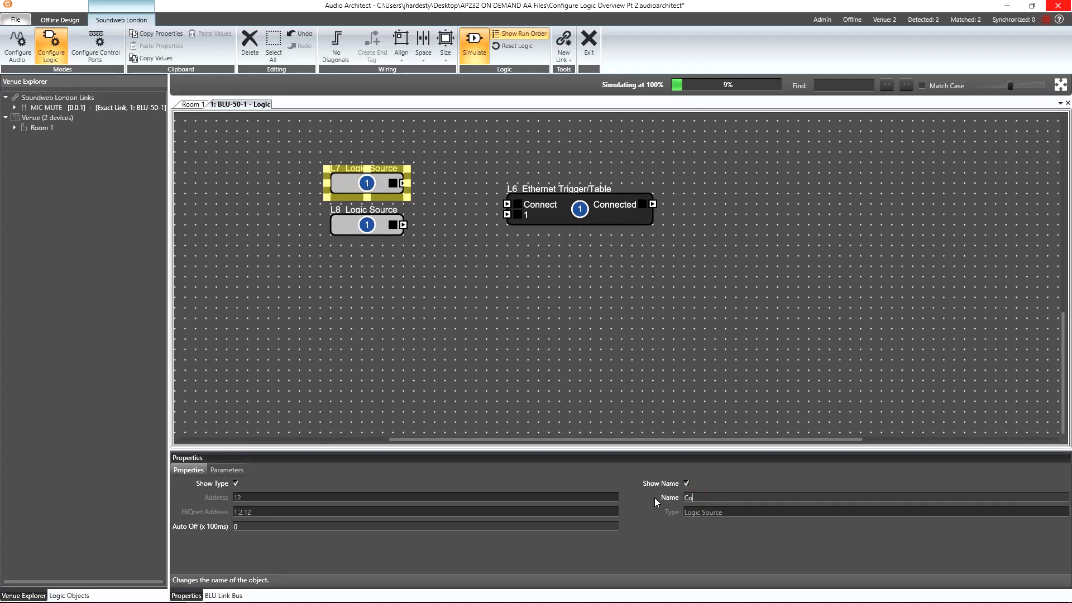
{"action": "type", "text": "nnect to Encoder"}
{"action": "key", "text": "Return"}
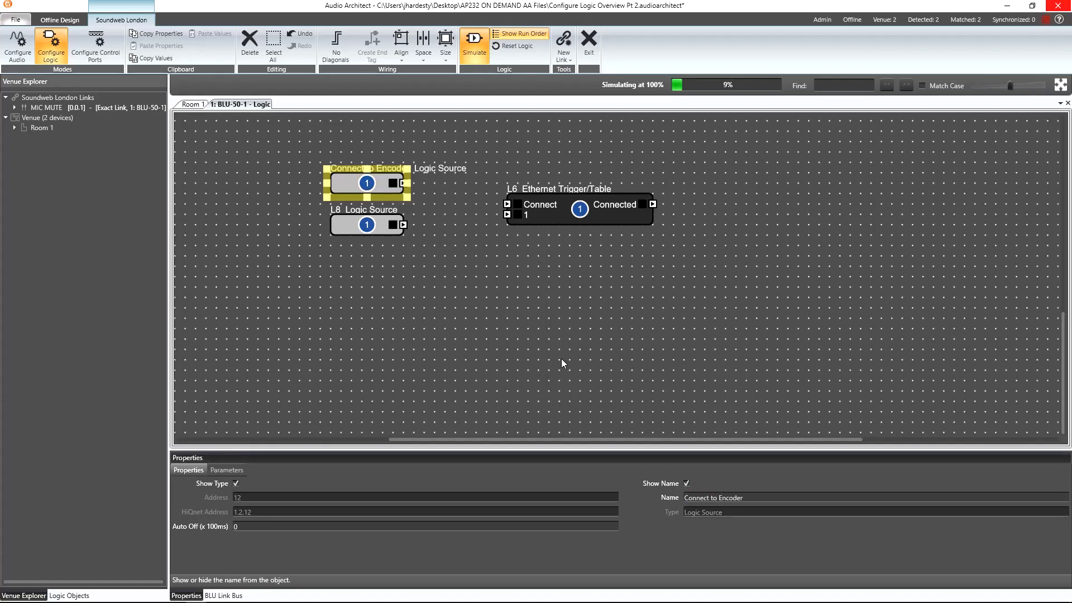
Rename the second Logic Source to Encoder mute/unmute.
{"action": "left_click", "coordinate": [371, 230]}
{"action": "left_click", "coordinate": [698, 499]}
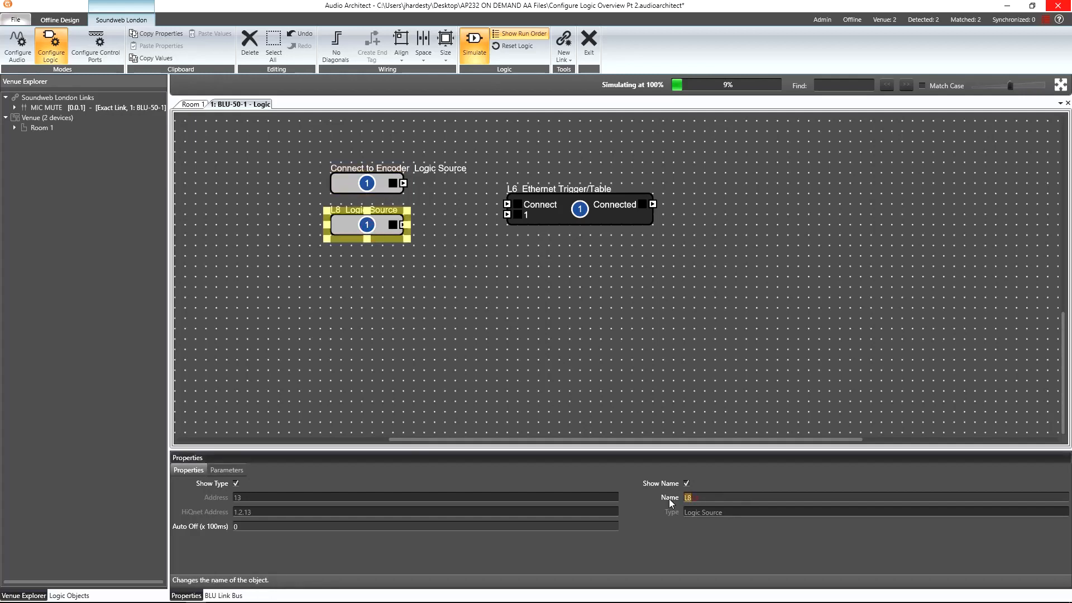
{"action": "type", "text": "Encoder mute/unmute"}
{"action": "key", "text": "Return"}
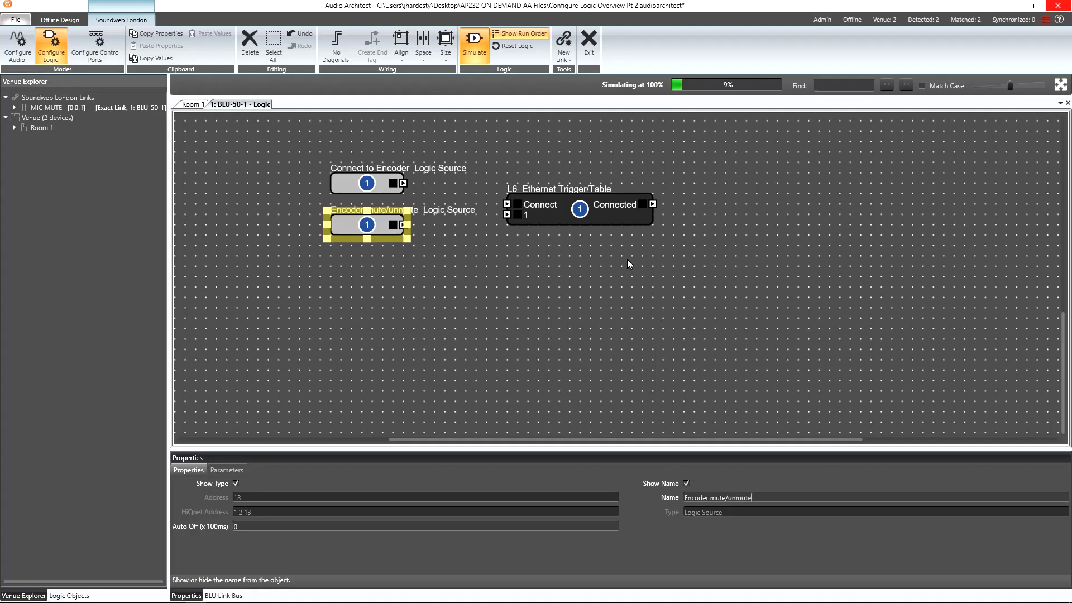
Move the Ethernet block aside and add an AND gate next to the Encoder mute/unmute source.
{"action": "left_click_drag", "start_coordinate": [562, 214], "coordinate": [609, 197]}
{"action": "right_click", "coordinate": [471, 232]}
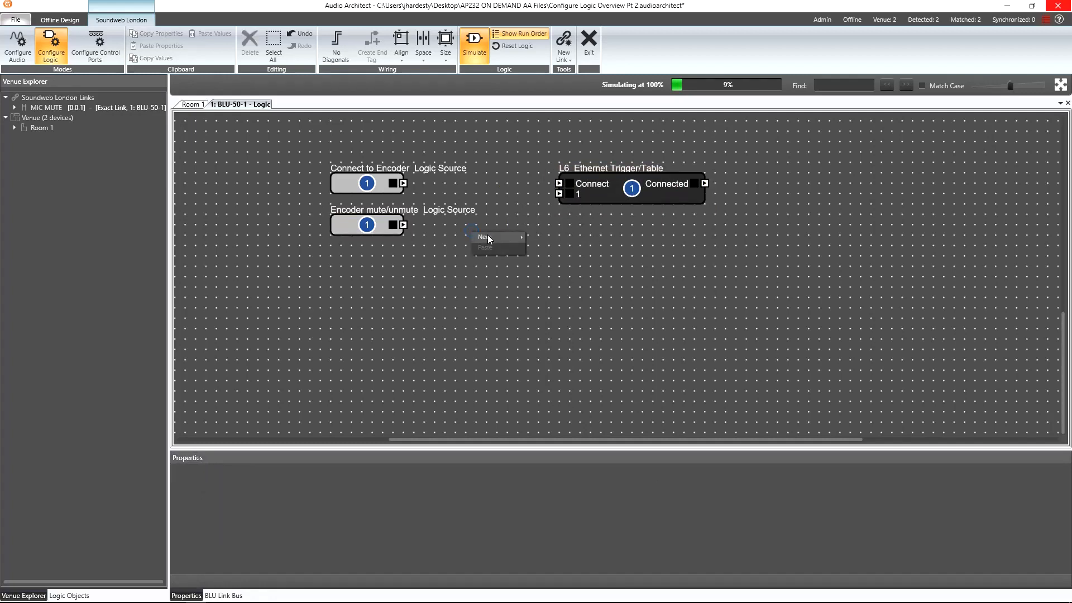
{"action": "mouse_move", "coordinate": [488, 238]}
{"action": "mouse_move", "coordinate": [550, 258]}
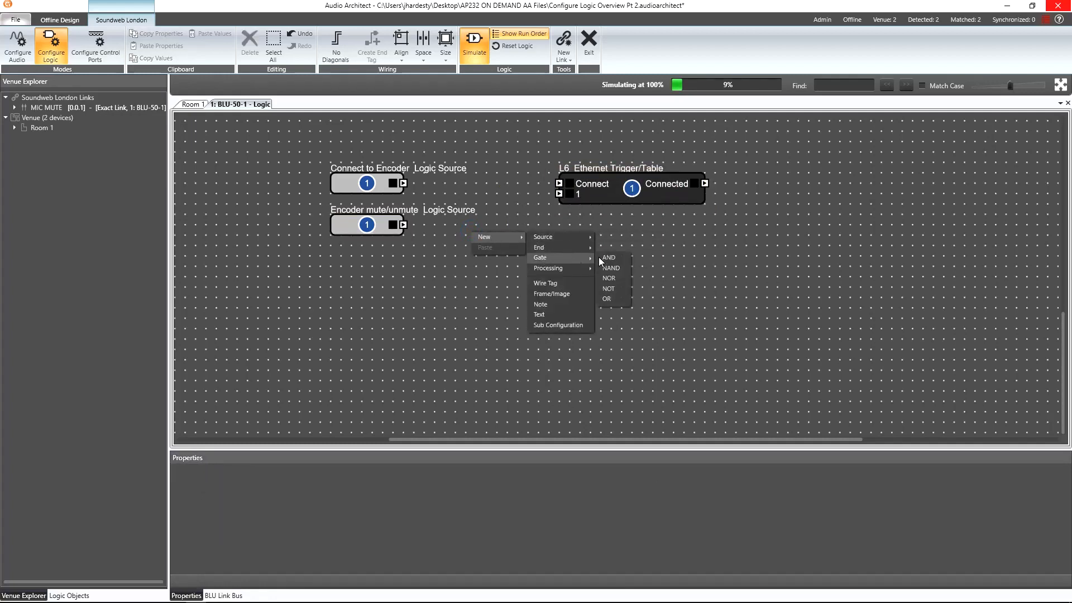
{"action": "left_click", "coordinate": [607, 257]}
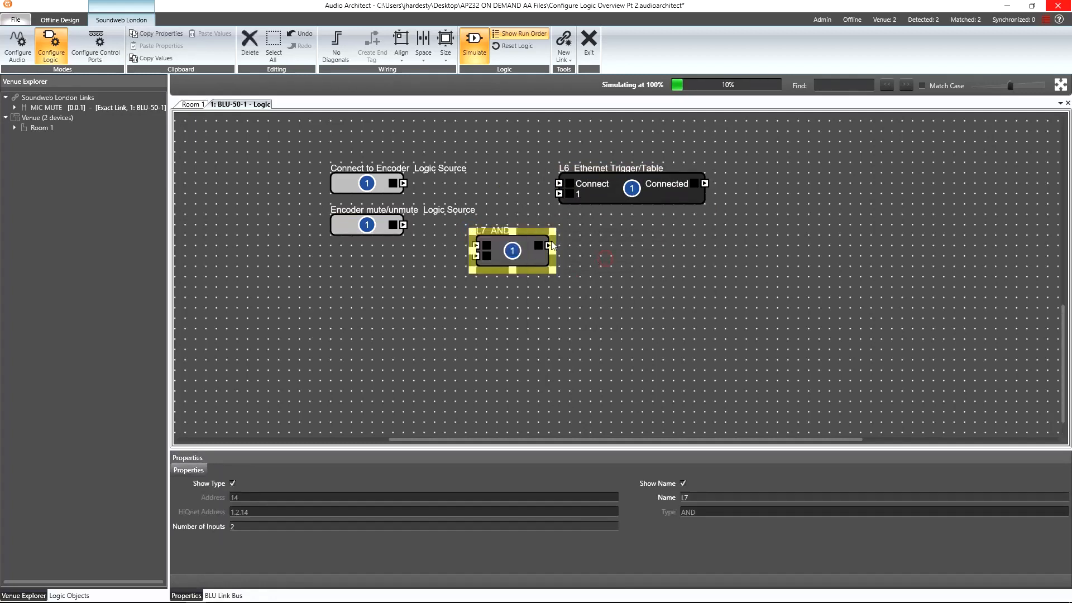
{"action": "left_click_drag", "start_coordinate": [497, 233], "coordinate": [497, 213]}
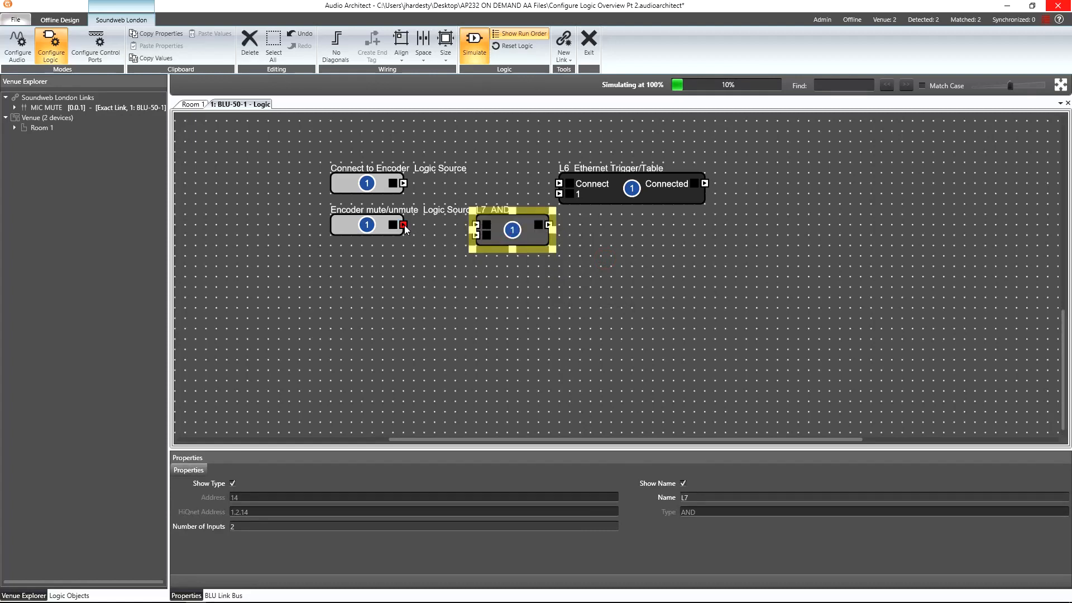
Wire Encoder mute/unmute and the Connected output into the AND gate, the AND into Input 1, and Connect to Encoder into Connect.
{"action": "left_click_drag", "start_coordinate": [406, 229], "coordinate": [475, 226]}
{"action": "left_click_drag", "start_coordinate": [615, 196], "coordinate": [636, 196]}
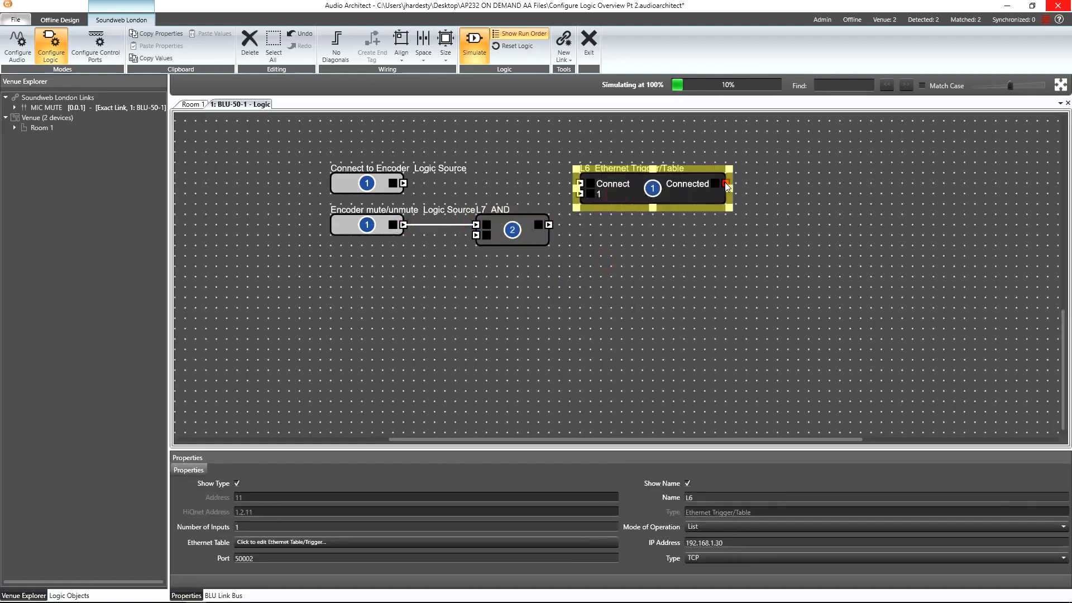
{"action": "left_click_drag", "start_coordinate": [726, 186], "coordinate": [475, 234]}
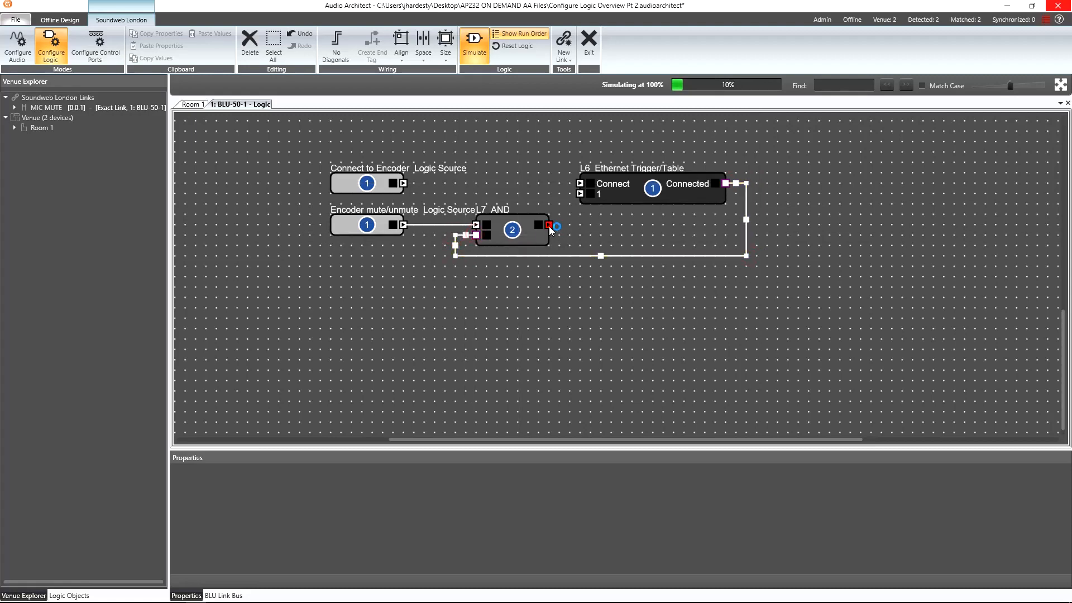
{"action": "left_click_drag", "start_coordinate": [550, 227], "coordinate": [403, 183]}
Go online and switch the Connect to Encoder source on from its control panel.
{"action": "left_click", "coordinate": [597, 303]}
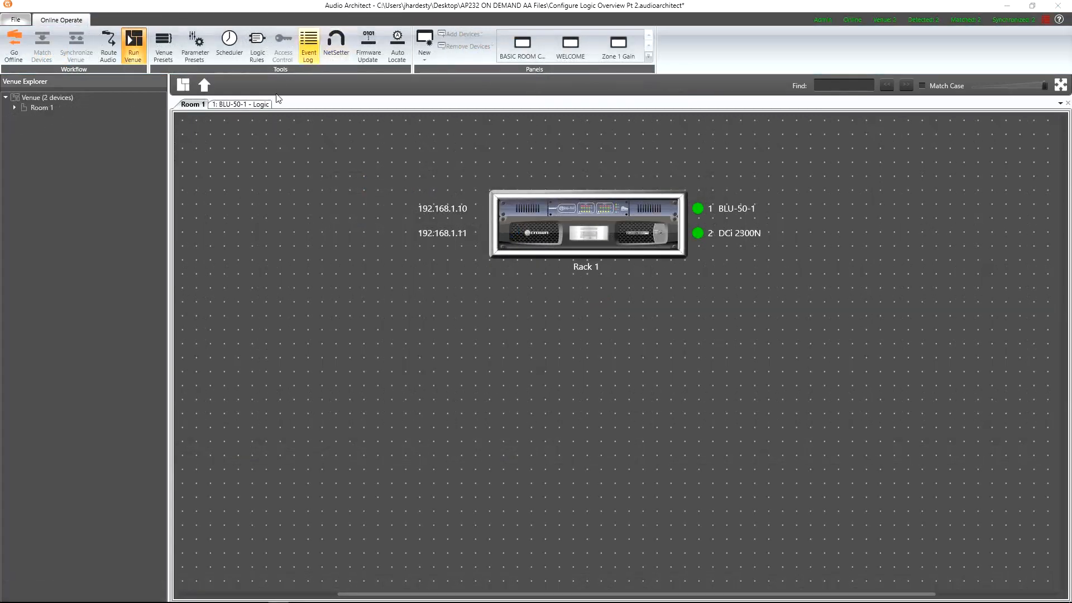
{"action": "left_click", "coordinate": [249, 104]}
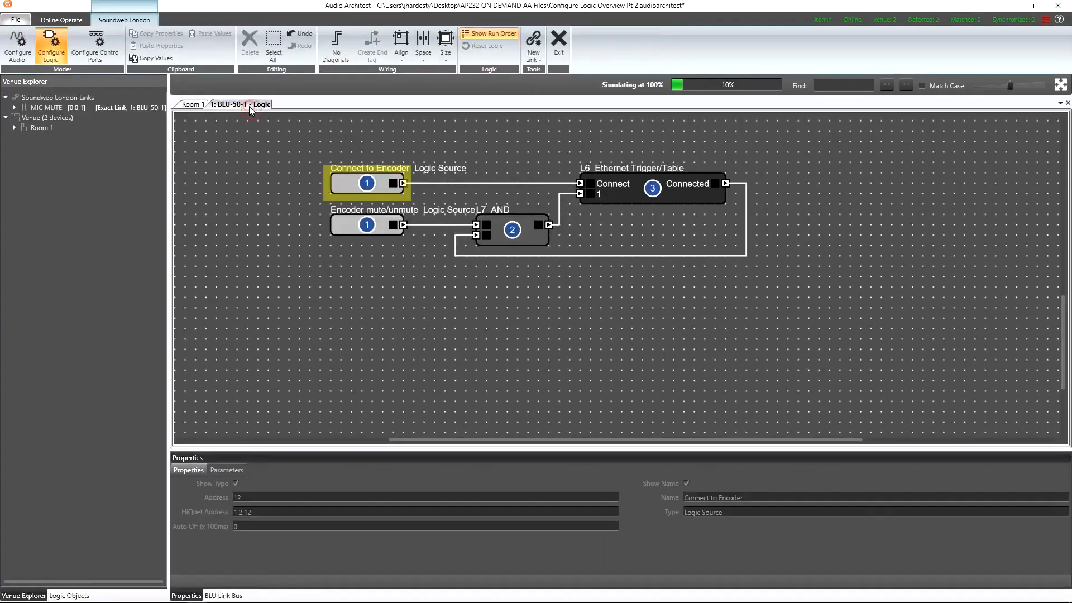
{"action": "double_click", "coordinate": [367, 182]}
{"action": "left_click", "coordinate": [536, 300]}
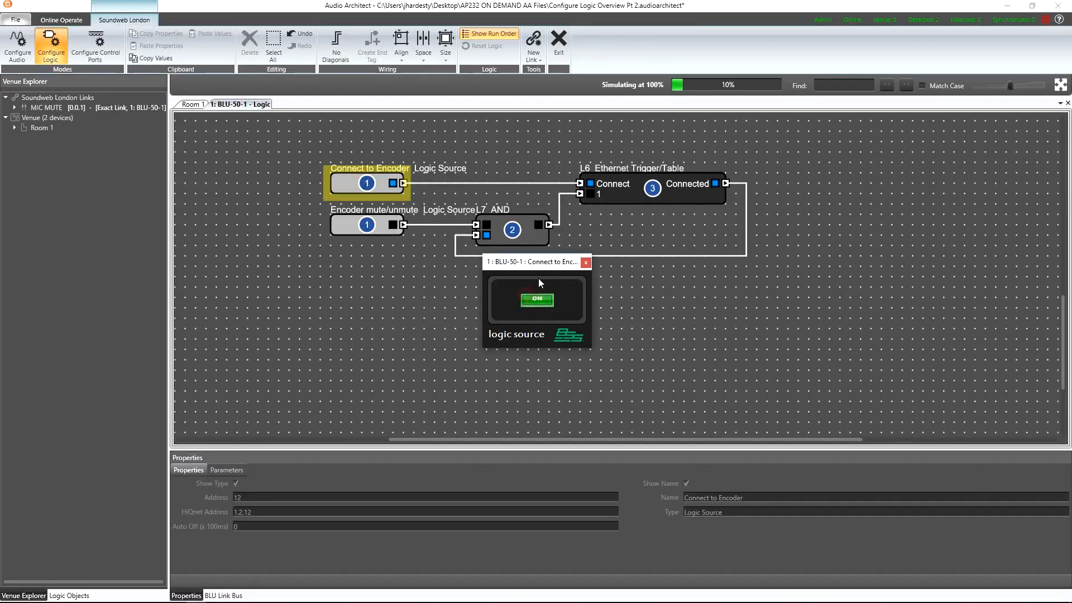
{"action": "left_click_drag", "start_coordinate": [541, 267], "coordinate": [247, 166]}
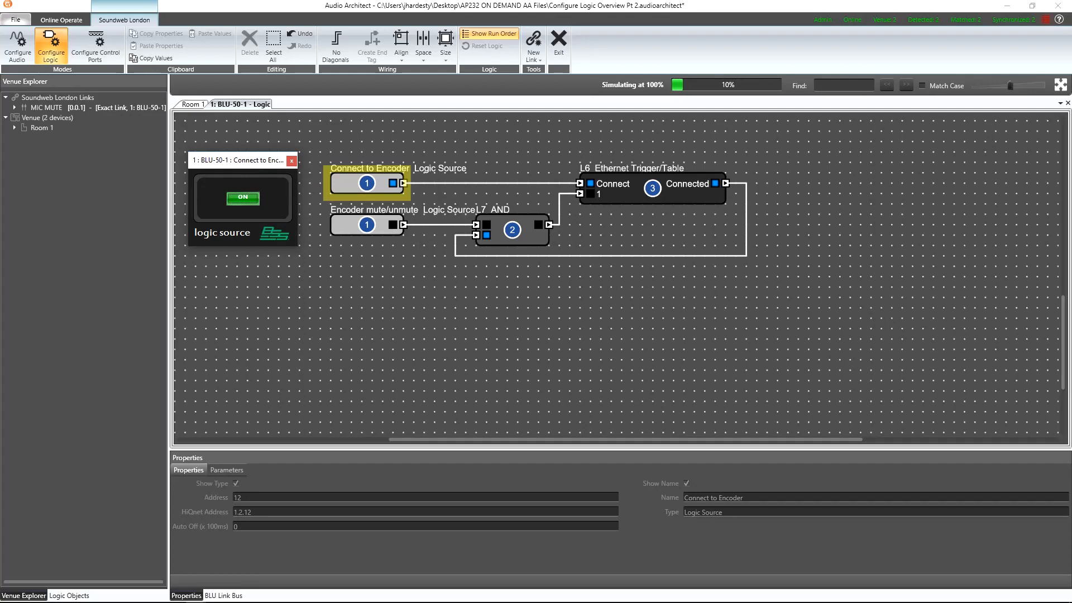
Switch to AMX N-Able and check the Encoder 2412's Audio Mute setting.
{"action": "left_click_drag", "start_coordinate": [1071, 151], "coordinate": [725, 118]}
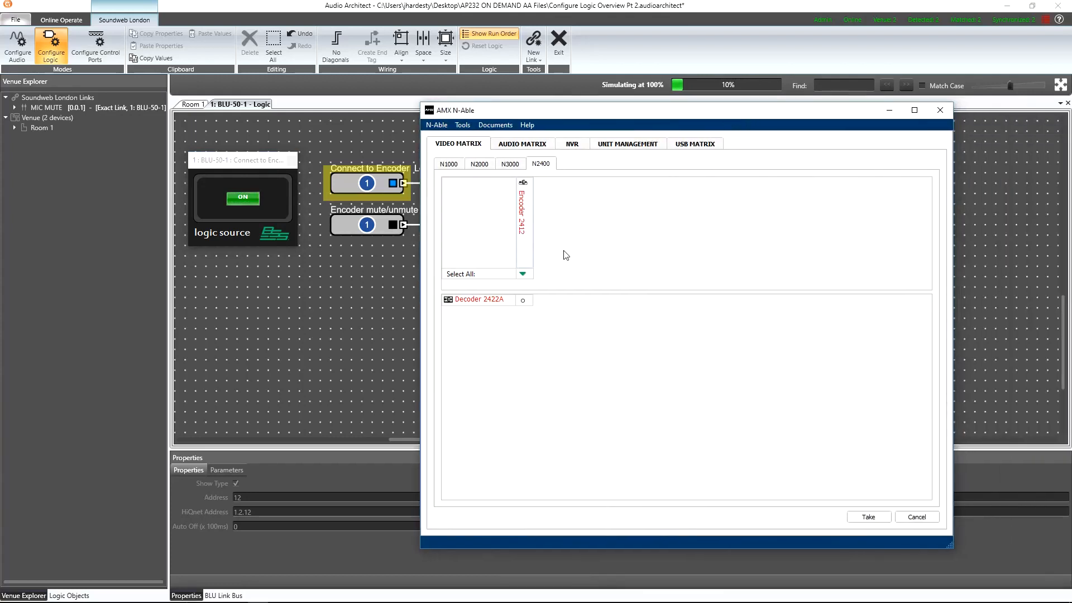
{"action": "double_click", "coordinate": [525, 228]}
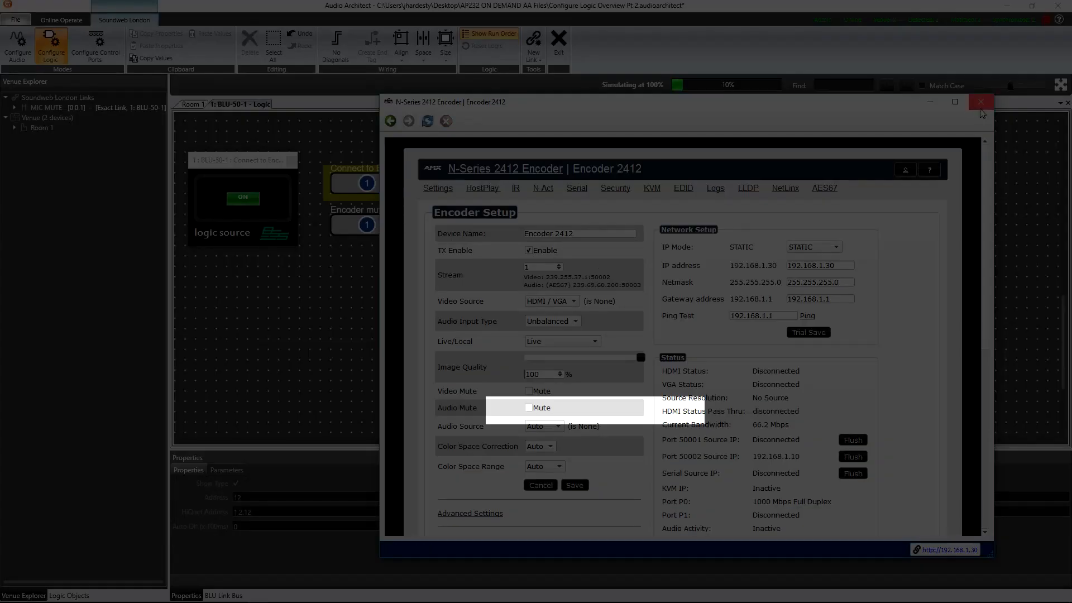
{"action": "left_click", "coordinate": [981, 102]}
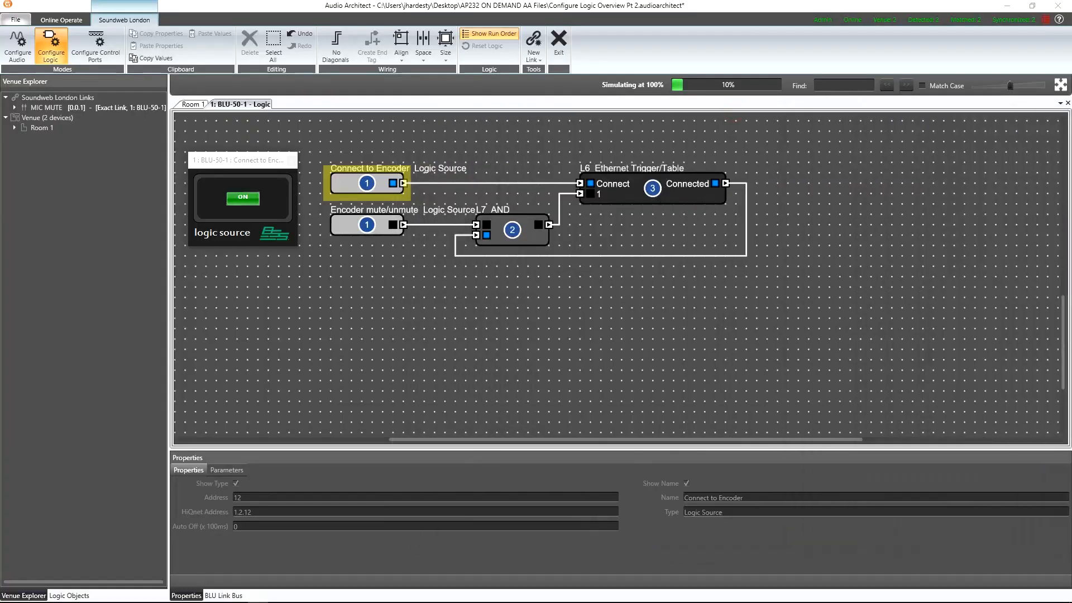
Open the Encoder mute/unmute control panel and switch it on.
{"action": "left_click", "coordinate": [377, 231]}
{"action": "double_click", "coordinate": [376, 231]}
{"action": "left_click", "coordinate": [533, 302]}
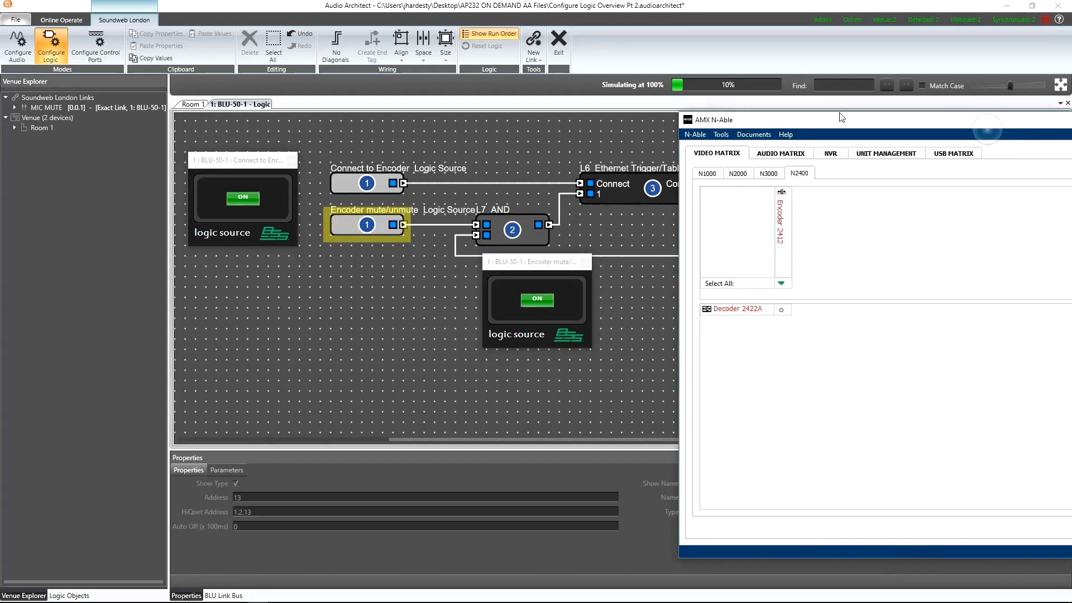
Check the Encoder 2412's Audio Mute setting again in AMX N-Able.
{"action": "left_click_drag", "start_coordinate": [703, 105], "coordinate": [689, 104]}
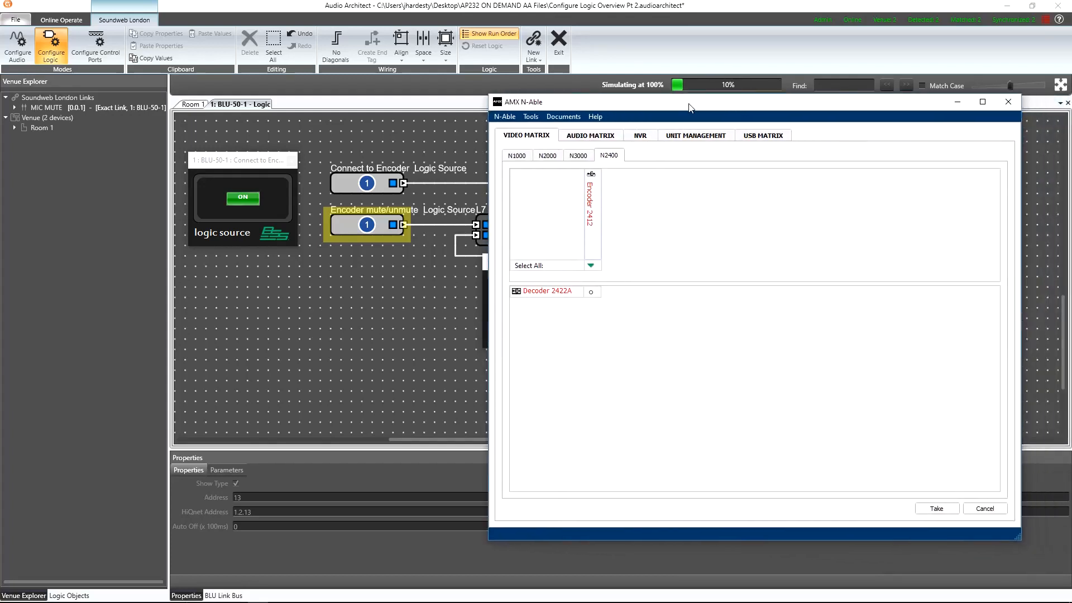
{"action": "double_click", "coordinate": [590, 209]}
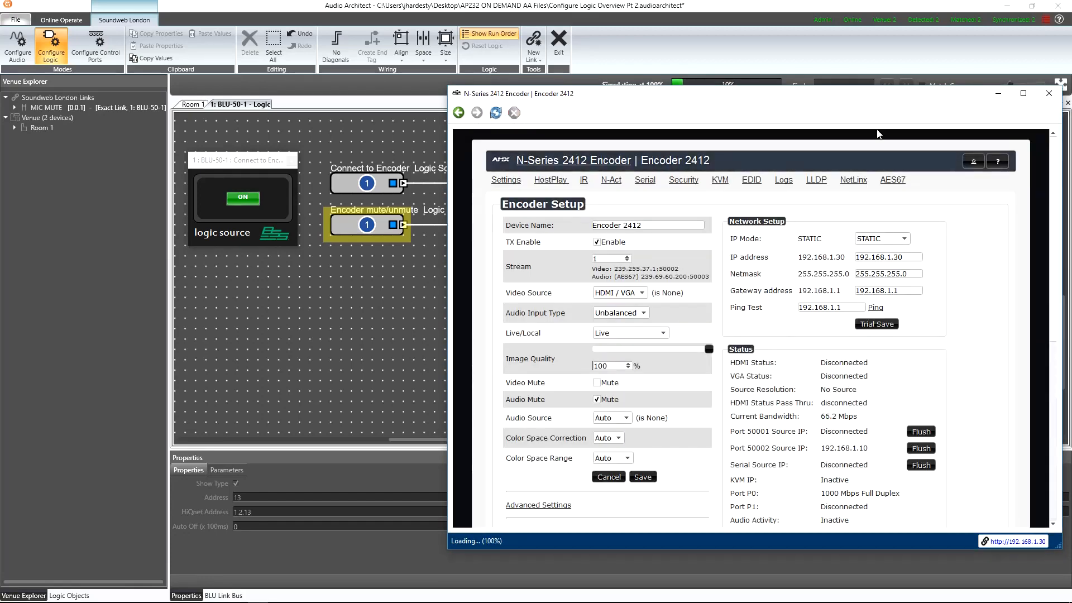
{"action": "left_click", "coordinate": [1048, 93]}
{"action": "left_click_drag", "start_coordinate": [743, 104], "coordinate": [1071, 121]}
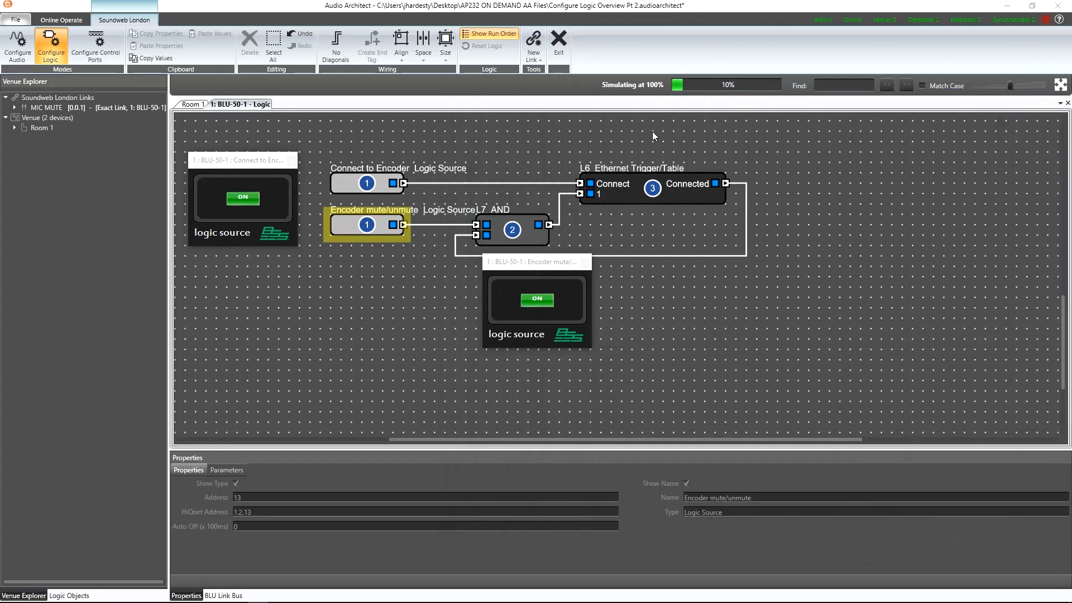
Switch Encoder mute/unmute off and recheck the encoder's Audio Mute setting in AMX N-Able.
{"action": "left_click", "coordinate": [536, 299]}
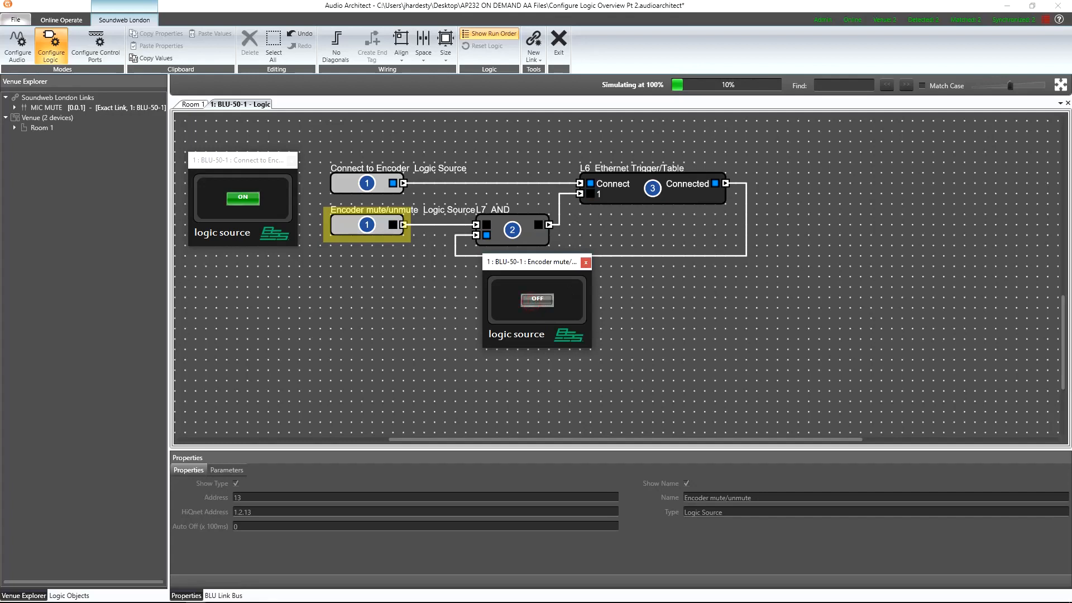
{"action": "left_click_drag", "start_coordinate": [1071, 127], "coordinate": [650, 113]}
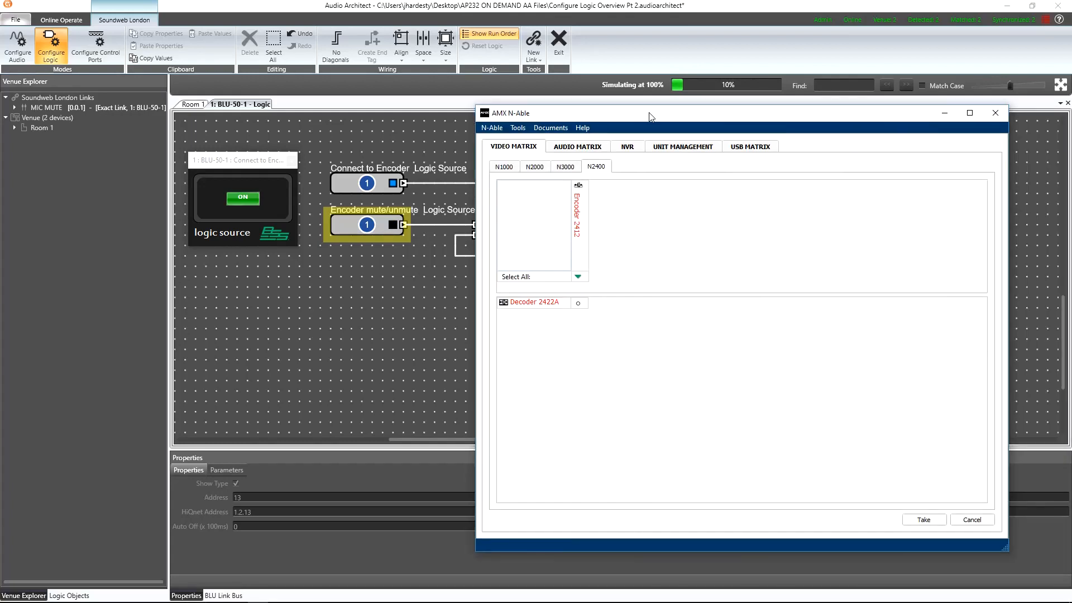
{"action": "double_click", "coordinate": [578, 225]}
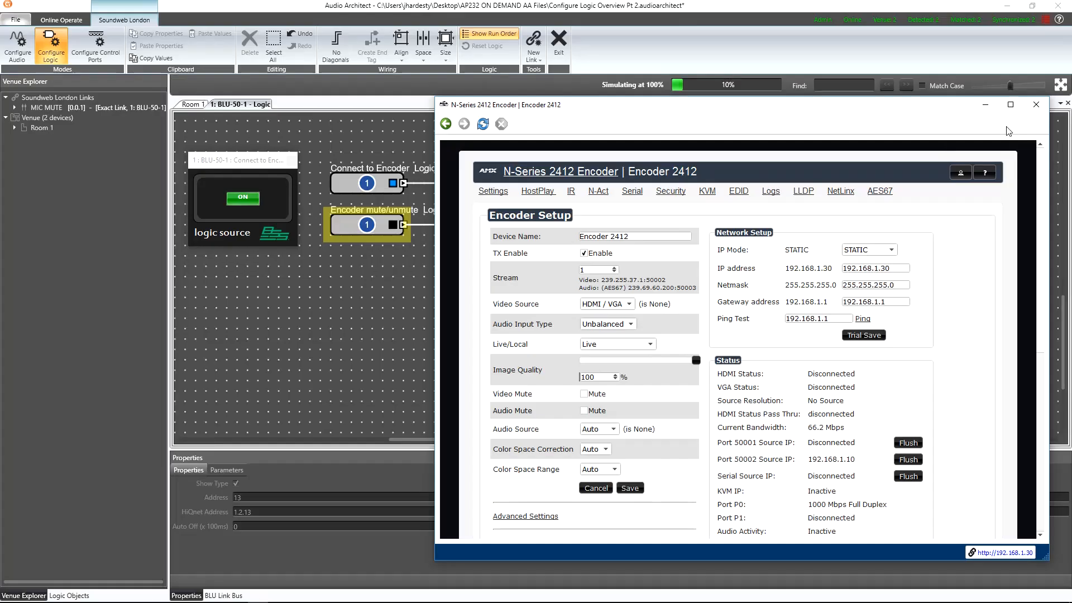
{"action": "left_click", "coordinate": [1036, 105]}
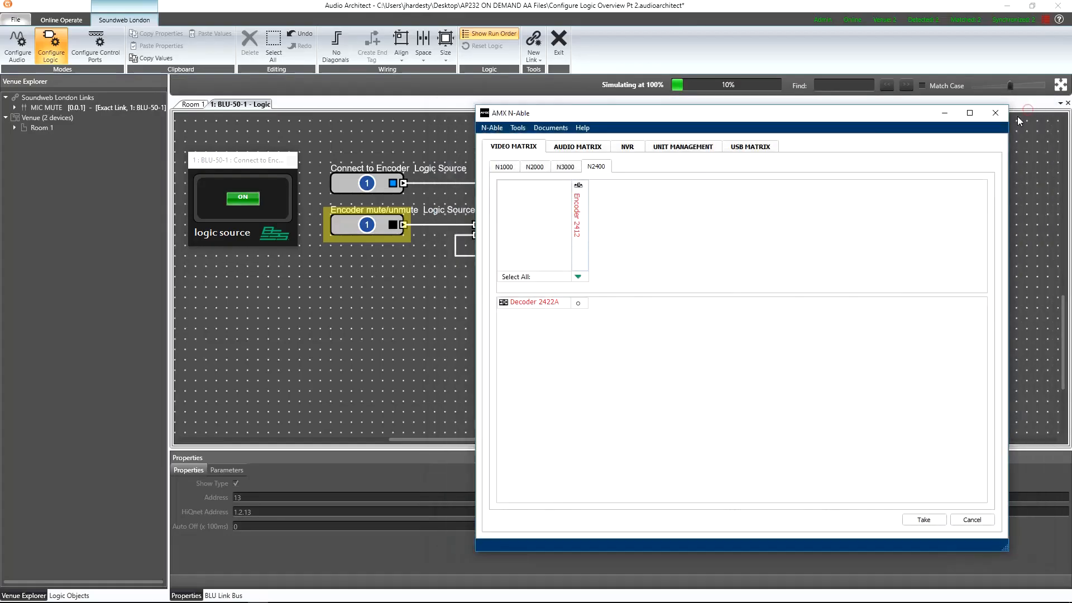
{"action": "left_click_drag", "start_coordinate": [918, 116], "coordinate": [1071, 140]}
Close both control panels, leave the logic view and reopen the BLU-50-1 logic offline.
{"action": "left_click", "coordinate": [587, 264]}
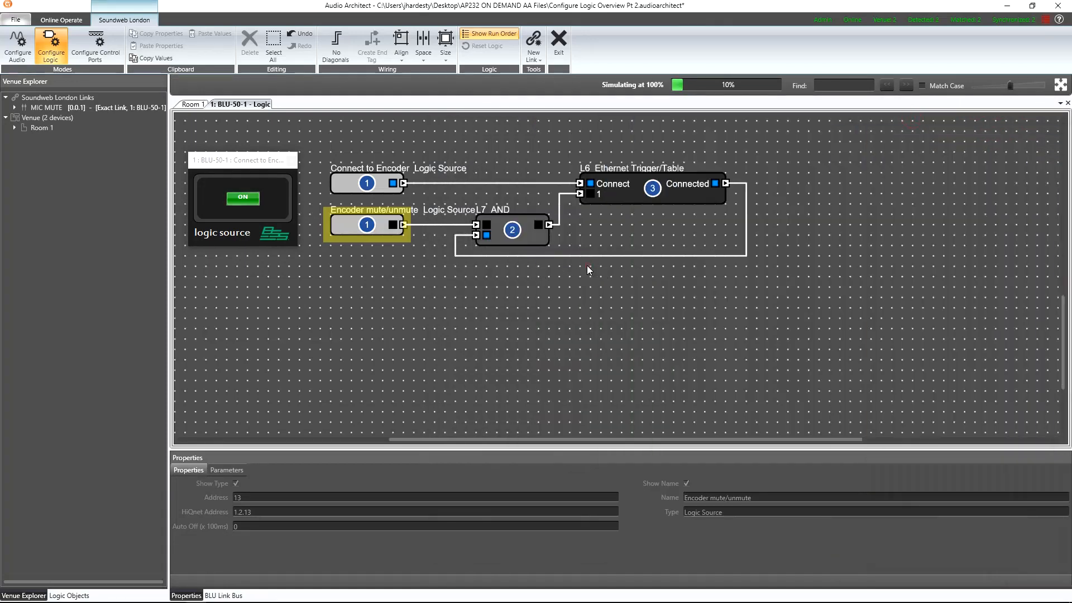
{"action": "left_click", "coordinate": [291, 162]}
{"action": "left_click", "coordinate": [558, 42]}
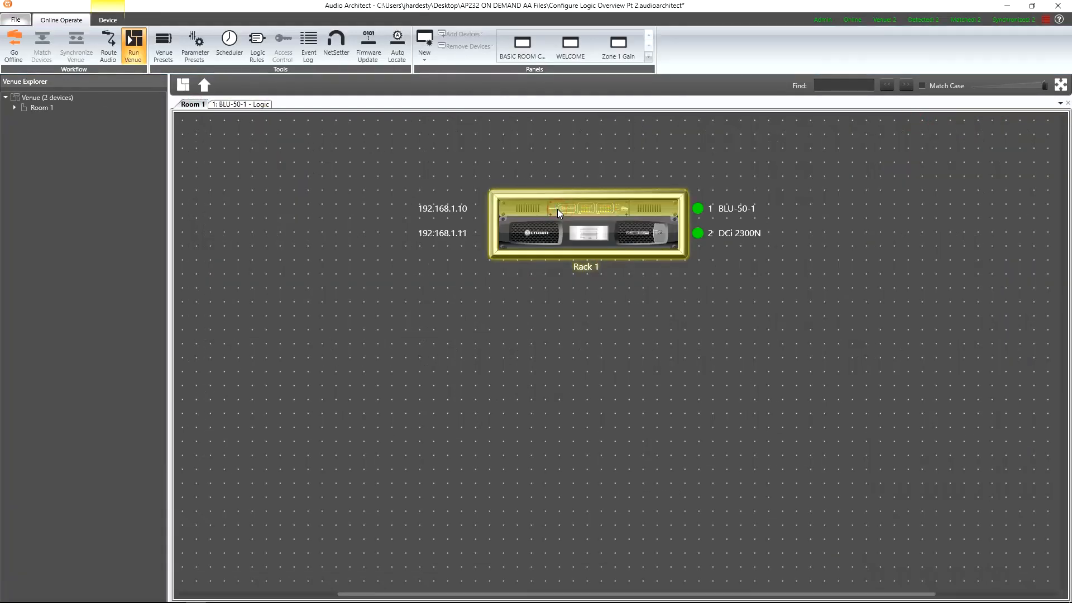
{"action": "right_click", "coordinate": [557, 209]}
{"action": "left_click", "coordinate": [621, 303]}
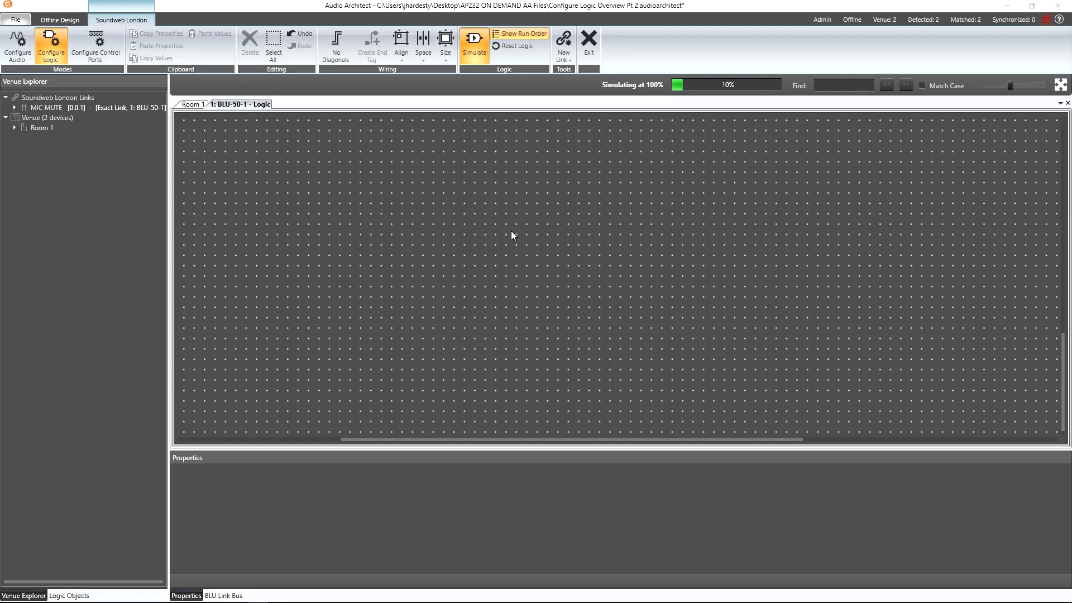
Add a Calendar source block to the BLU-50-1 logic.
{"action": "right_click", "coordinate": [406, 210]}
{"action": "mouse_move", "coordinate": [416, 212]}
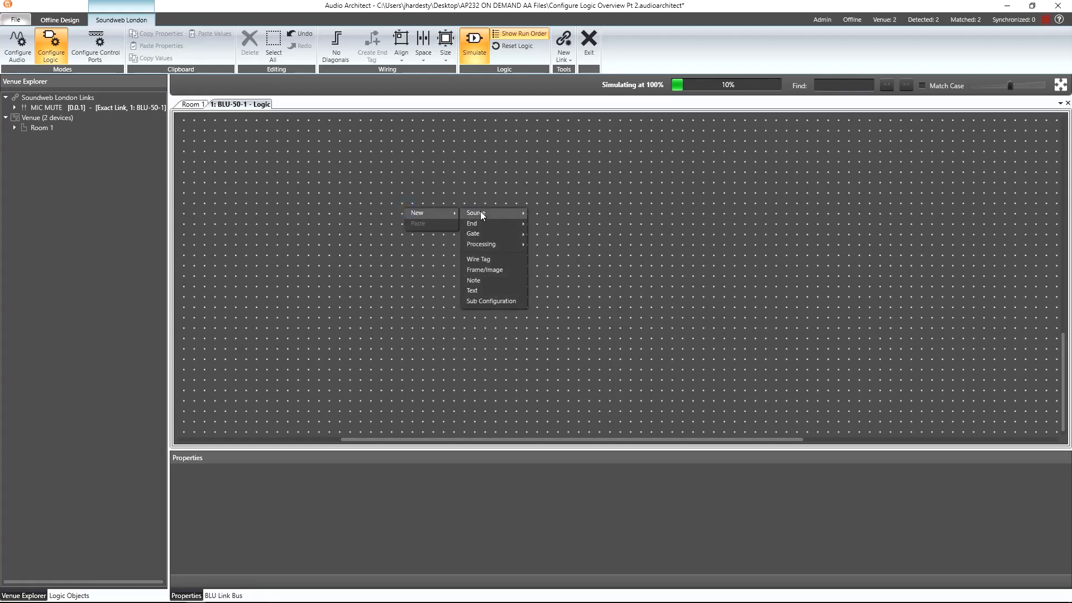
{"action": "mouse_move", "coordinate": [480, 211]}
{"action": "left_click", "coordinate": [554, 210]}
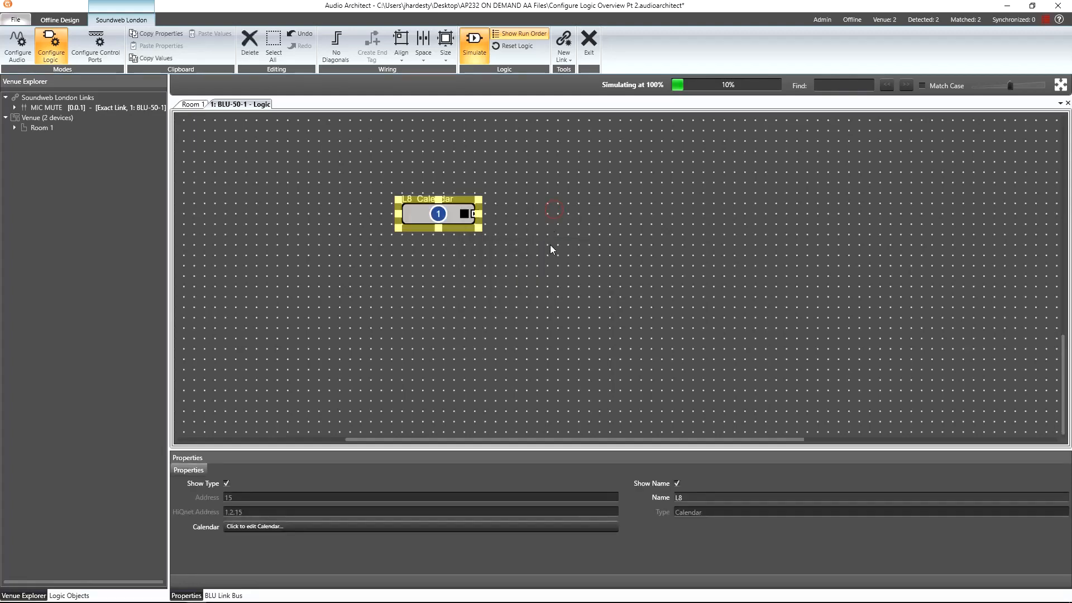
Add a calendar event on 05/07/2018 at 11:00:00 PM with trigger Off, recurring every 1 Days.
{"action": "left_click", "coordinate": [457, 525]}
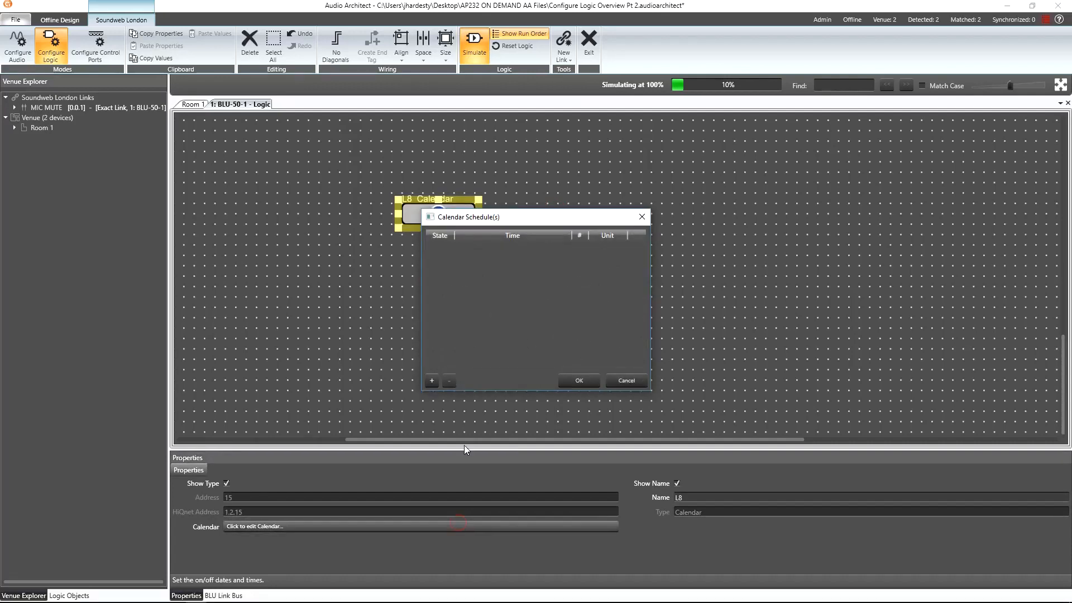
{"action": "left_click", "coordinate": [432, 381]}
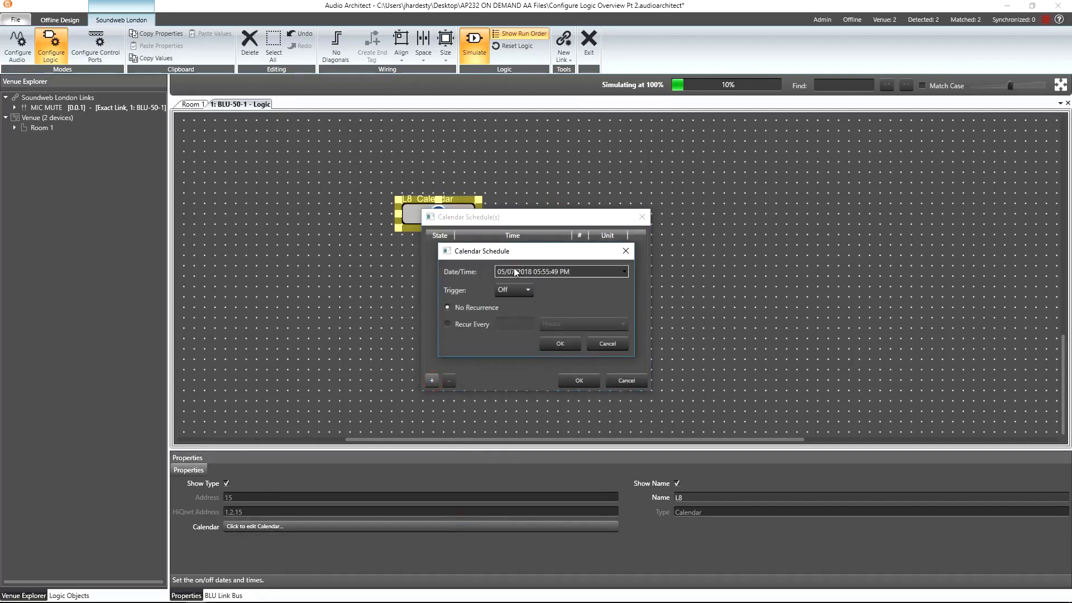
{"action": "left_click", "coordinate": [538, 273]}
{"action": "type", "text": "11"}
{"action": "key", "text": "Delete"}
{"action": "type", "text": "00:00"}
{"action": "left_click", "coordinate": [468, 324]}
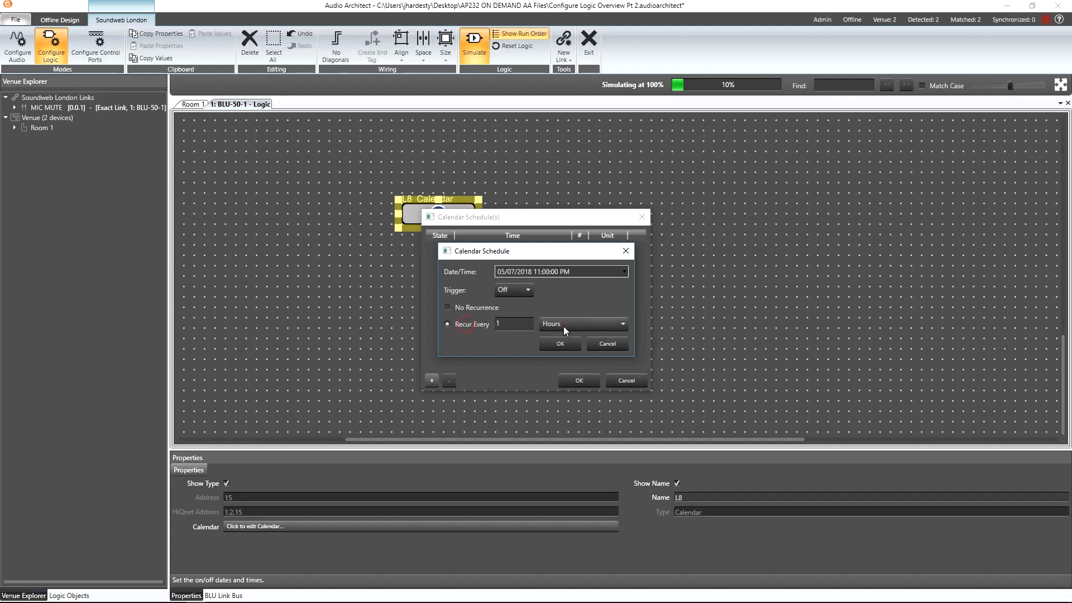
{"action": "left_click", "coordinate": [565, 326]}
{"action": "left_click", "coordinate": [557, 370]}
{"action": "left_click", "coordinate": [563, 342]}
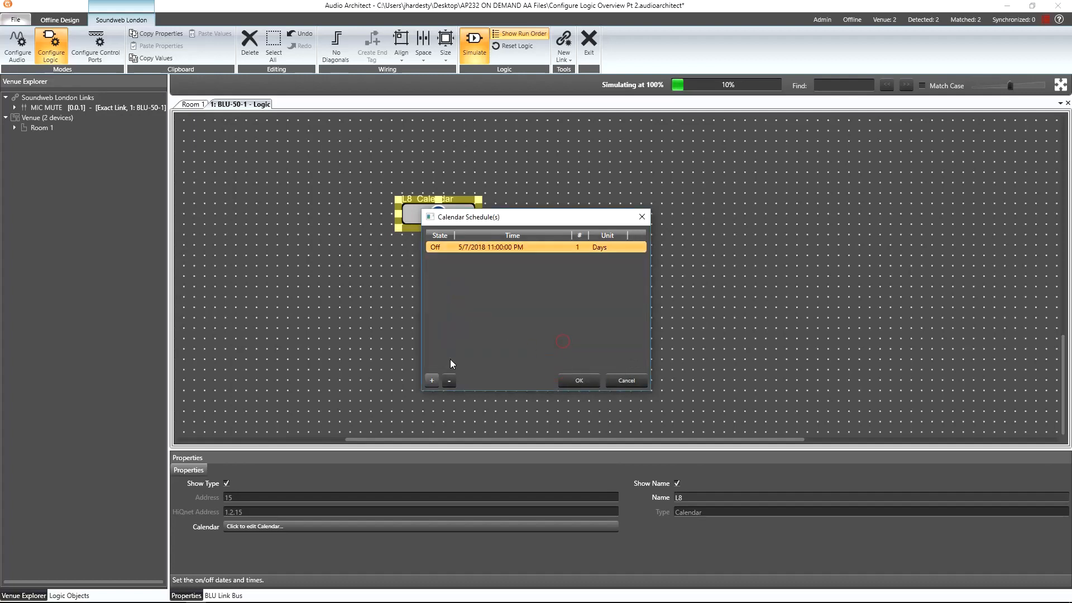
Add a second calendar event on 05/08/2018 at 9:00:00 AM with trigger On, recurring every 1 Days, and close the schedule list.
{"action": "left_click", "coordinate": [431, 381]}
{"action": "left_click", "coordinate": [622, 272]}
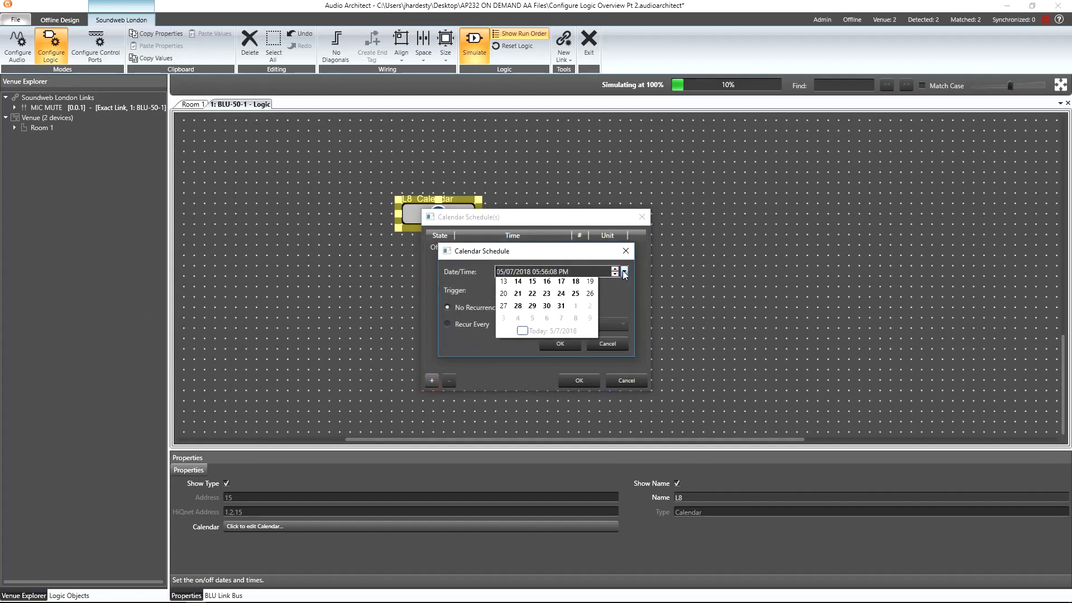
{"action": "left_click", "coordinate": [531, 317]}
{"action": "left_click", "coordinate": [542, 276]}
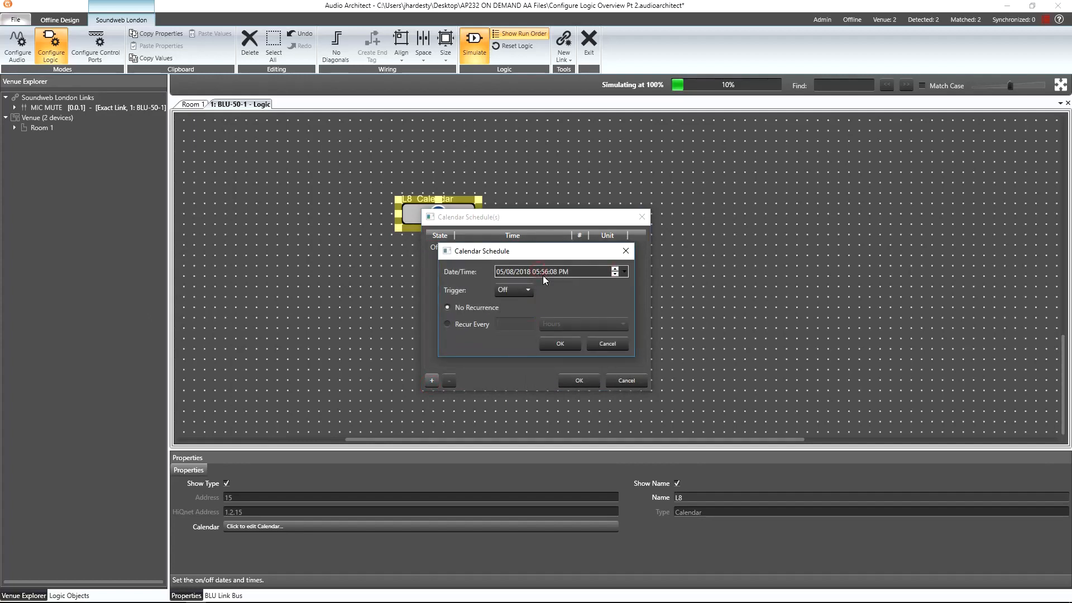
{"action": "type", "text": "9:00:_0"}
{"action": "left_click", "coordinate": [512, 289]}
{"action": "left_click", "coordinate": [510, 315]}
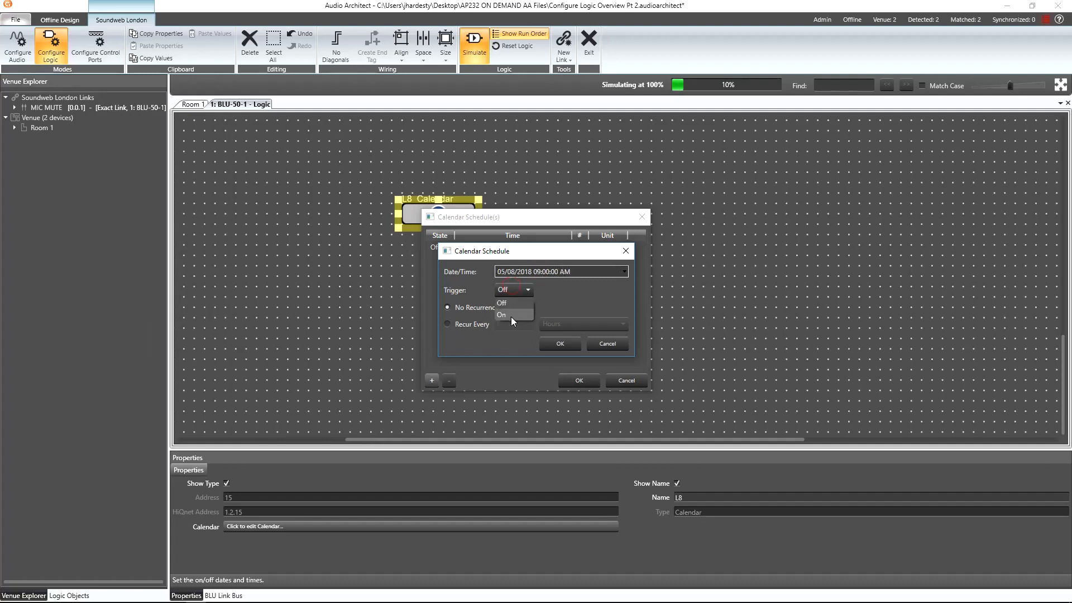
{"action": "left_click", "coordinate": [478, 325]}
{"action": "left_click", "coordinate": [565, 323]}
{"action": "left_click", "coordinate": [563, 372]}
{"action": "left_click", "coordinate": [570, 380]}
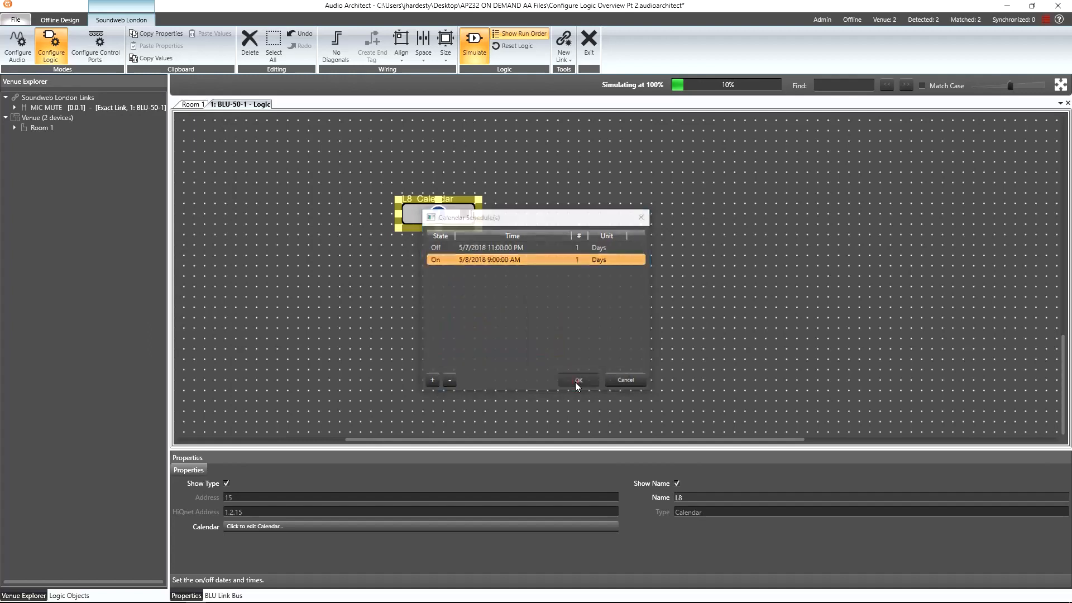
{"action": "left_click", "coordinate": [574, 382]}
Place a Preset Trigger end block to the right of the calendar.
{"action": "left_click", "coordinate": [596, 214]}
{"action": "right_click", "coordinate": [597, 212]}
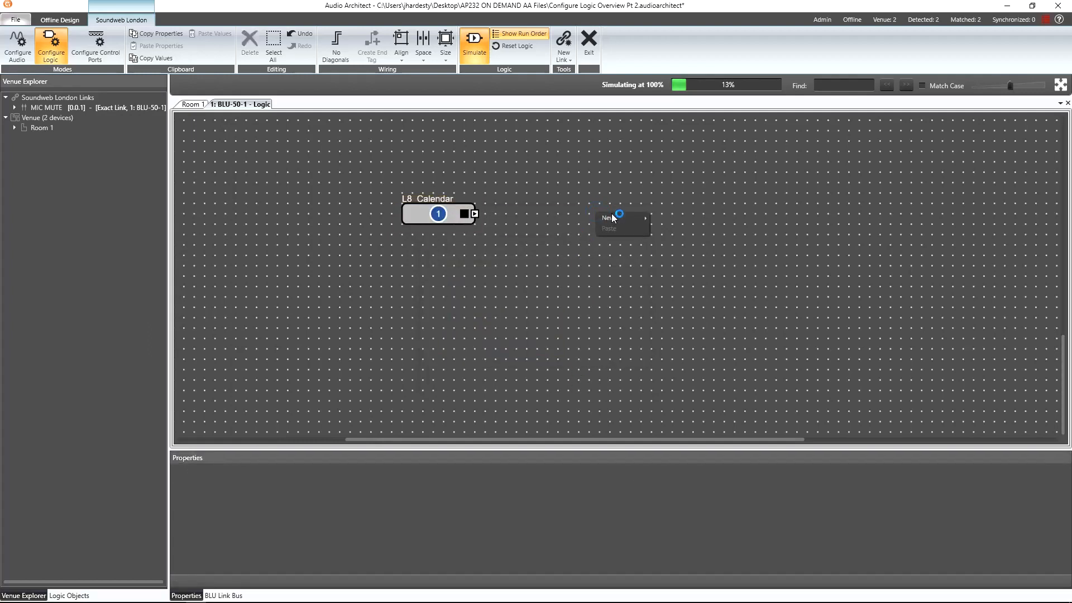
{"action": "mouse_move", "coordinate": [621, 217]}
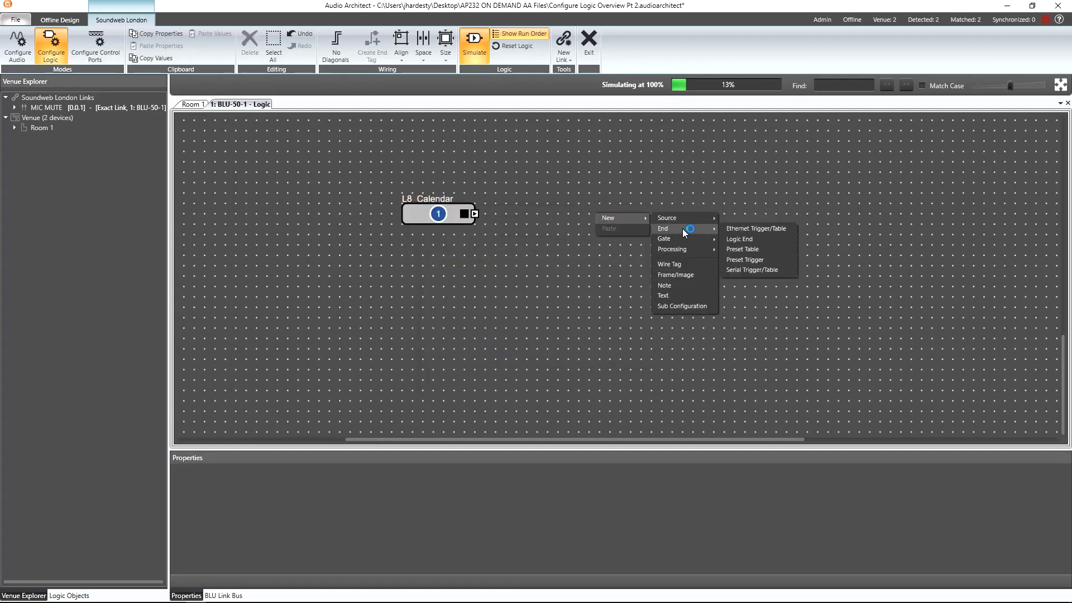
{"action": "mouse_move", "coordinate": [682, 229]}
{"action": "left_click", "coordinate": [756, 262]}
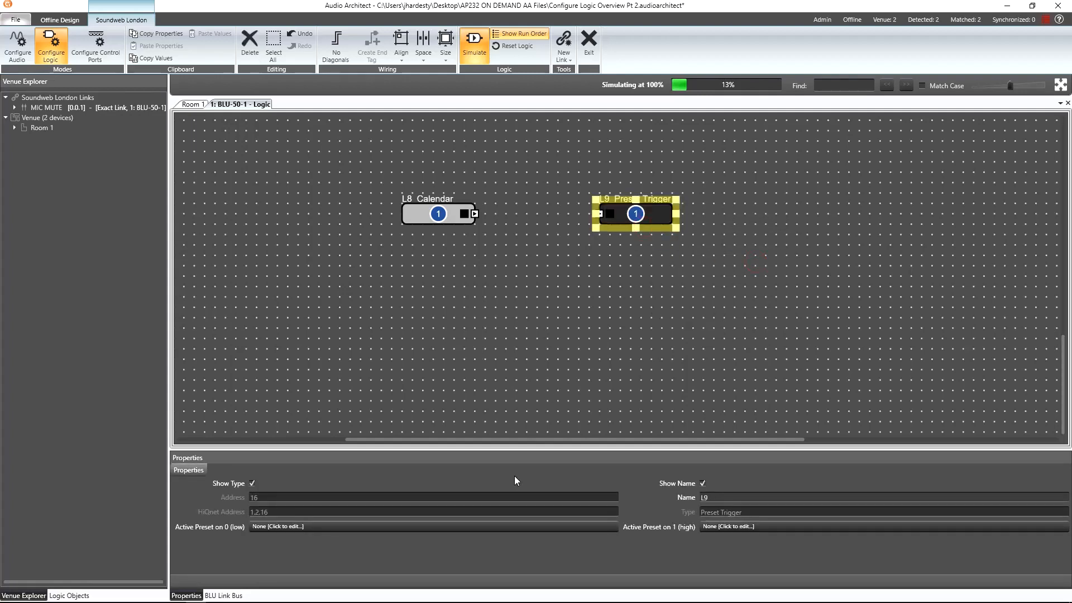
Set the Preset Trigger's low preset to Amp Off [5] and its high preset to Amp On [6].
{"action": "left_click", "coordinate": [500, 527]}
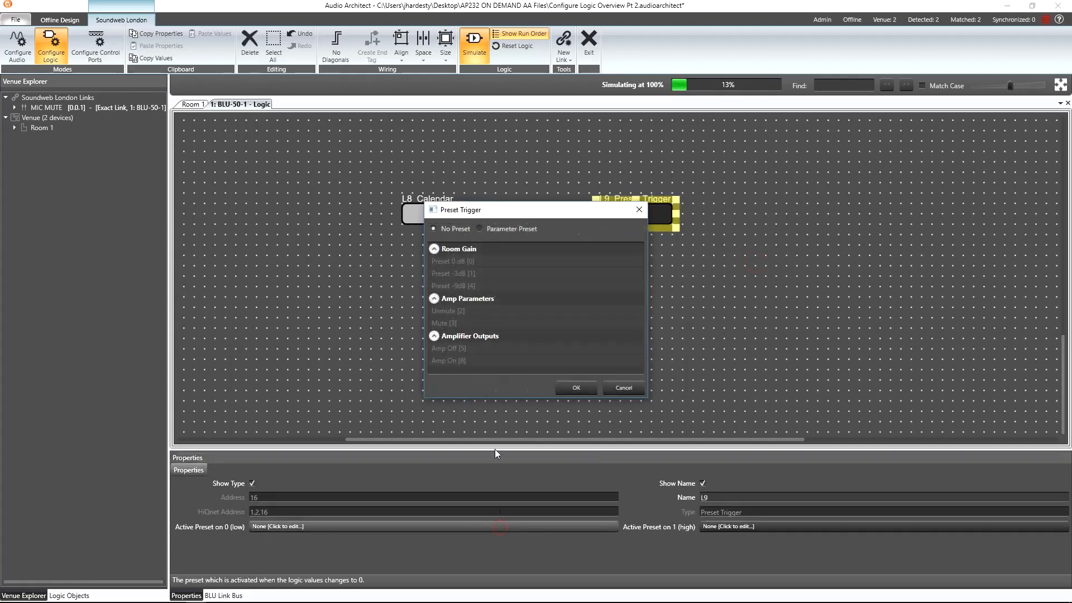
{"action": "left_click", "coordinate": [501, 229]}
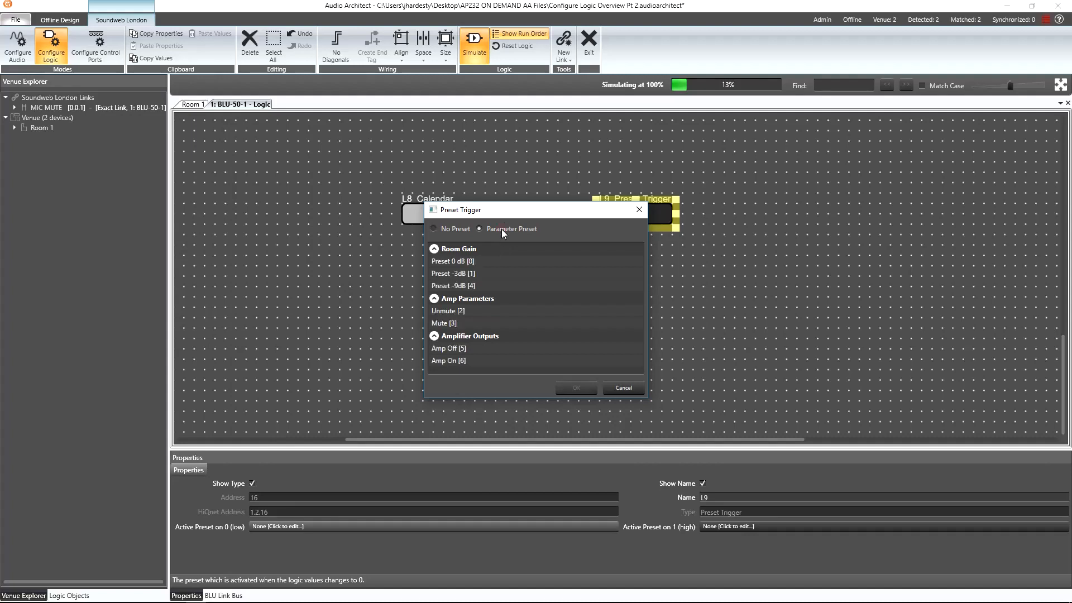
{"action": "left_click", "coordinate": [474, 350]}
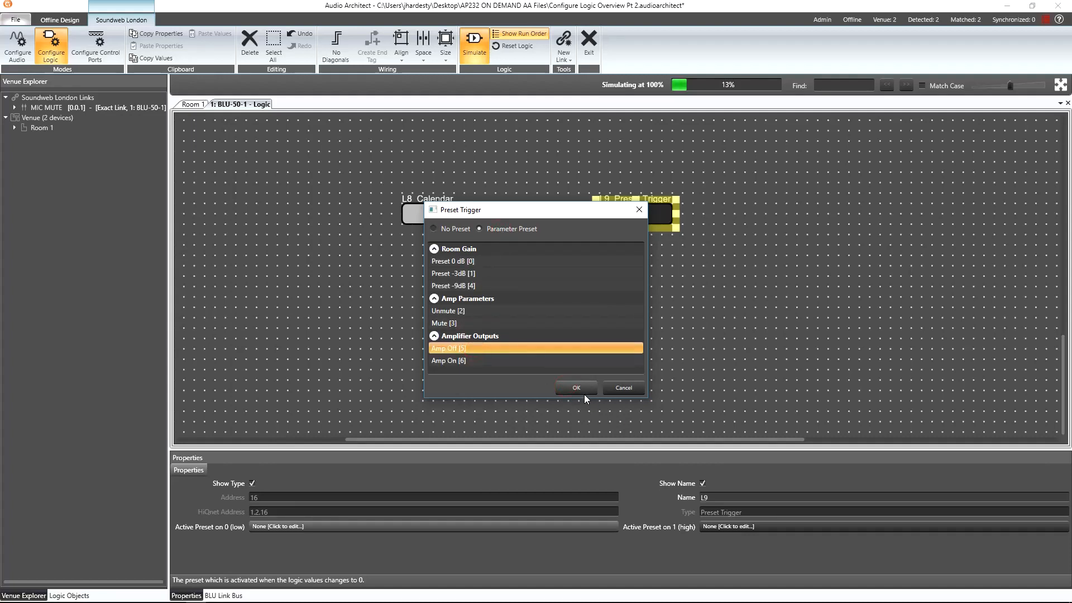
{"action": "left_click", "coordinate": [580, 390]}
{"action": "left_click", "coordinate": [743, 527]}
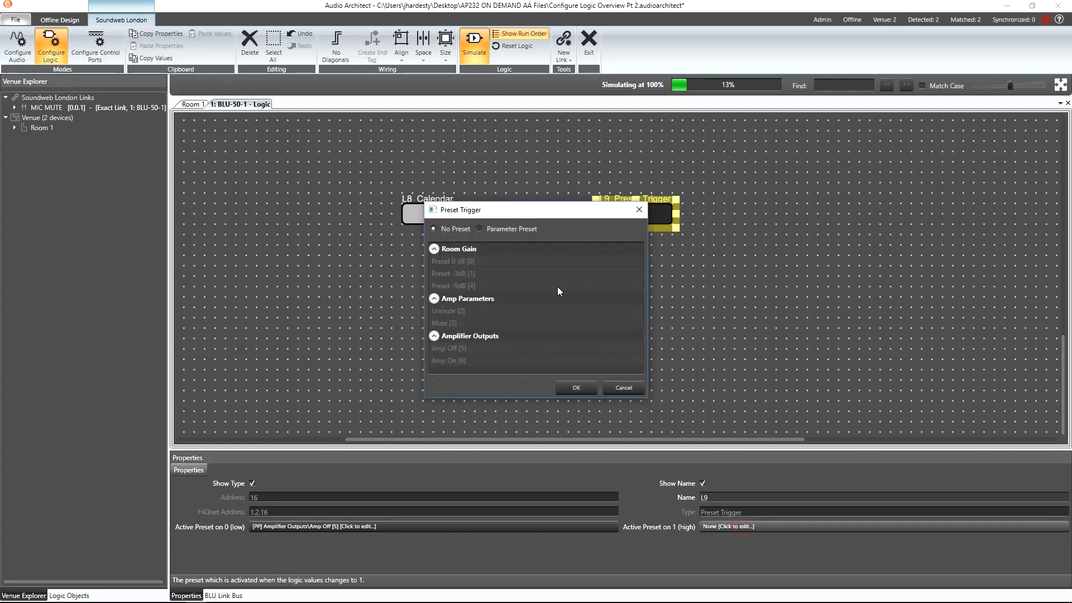
{"action": "left_click", "coordinate": [504, 228]}
{"action": "left_click", "coordinate": [467, 361]}
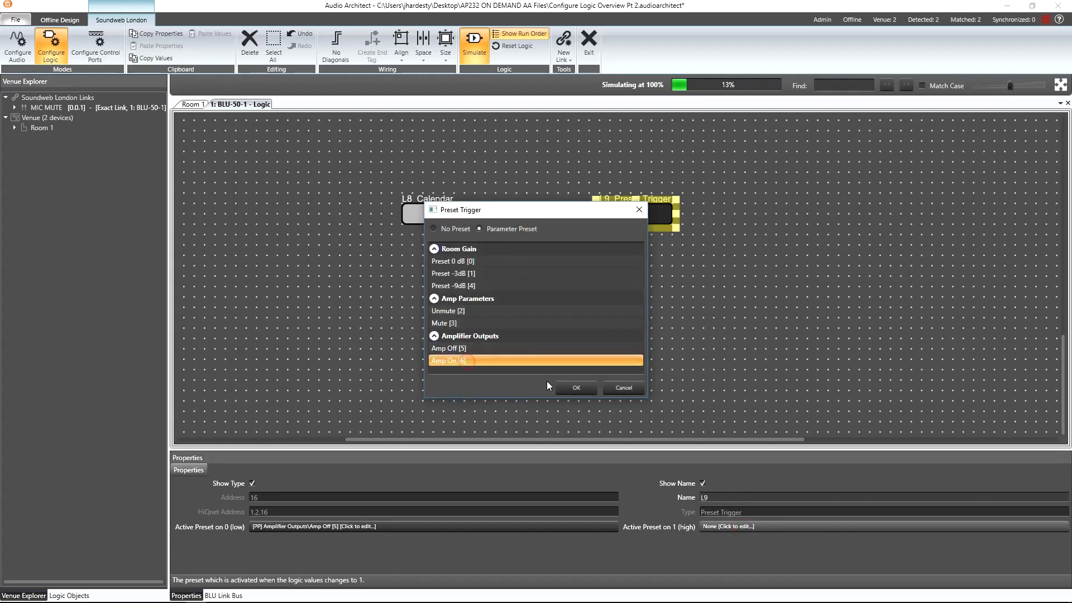
{"action": "left_click", "coordinate": [575, 387]}
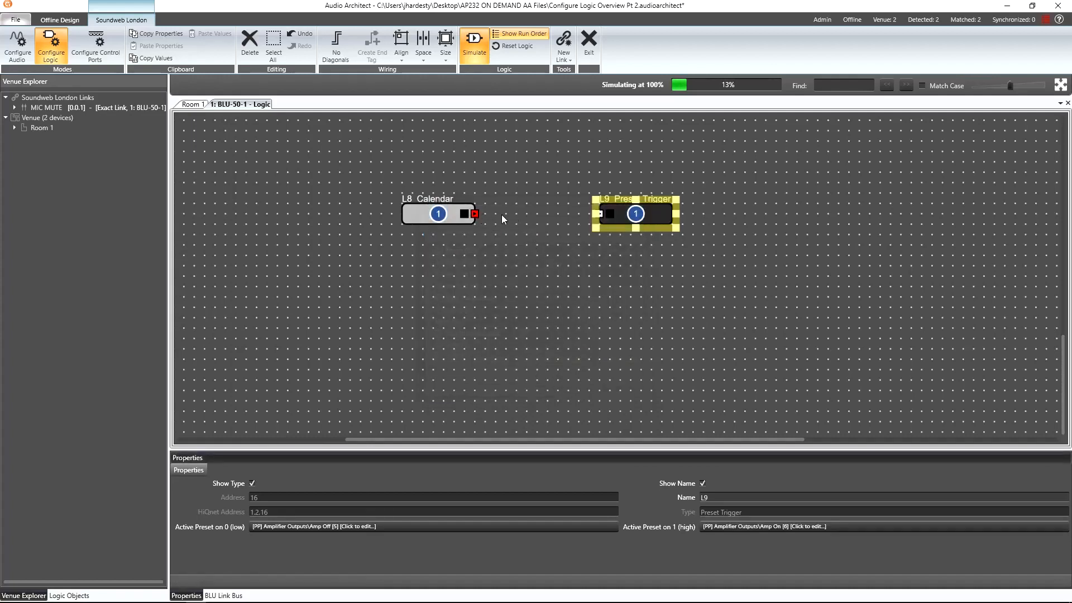
Wire the calendar's output to the Preset Trigger's input.
{"action": "left_click_drag", "start_coordinate": [501, 214], "coordinate": [597, 212]}
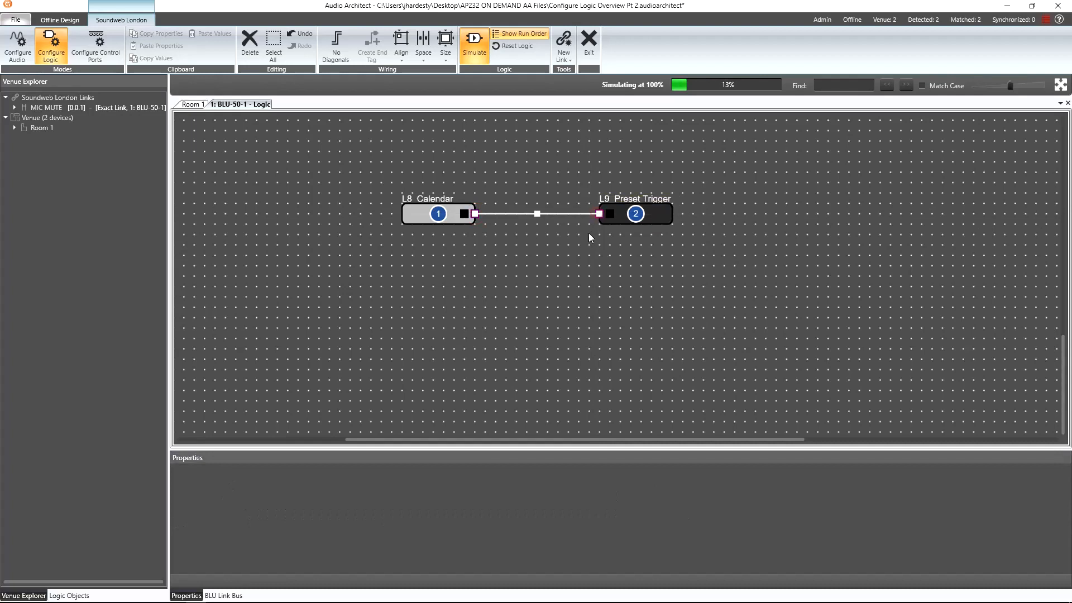
{"action": "left_click", "coordinate": [587, 233]}
Set the venue time zone to (UTC-07:00) Mountain Time (US & Canada) in the venue options.
{"action": "left_click", "coordinate": [15, 19]}
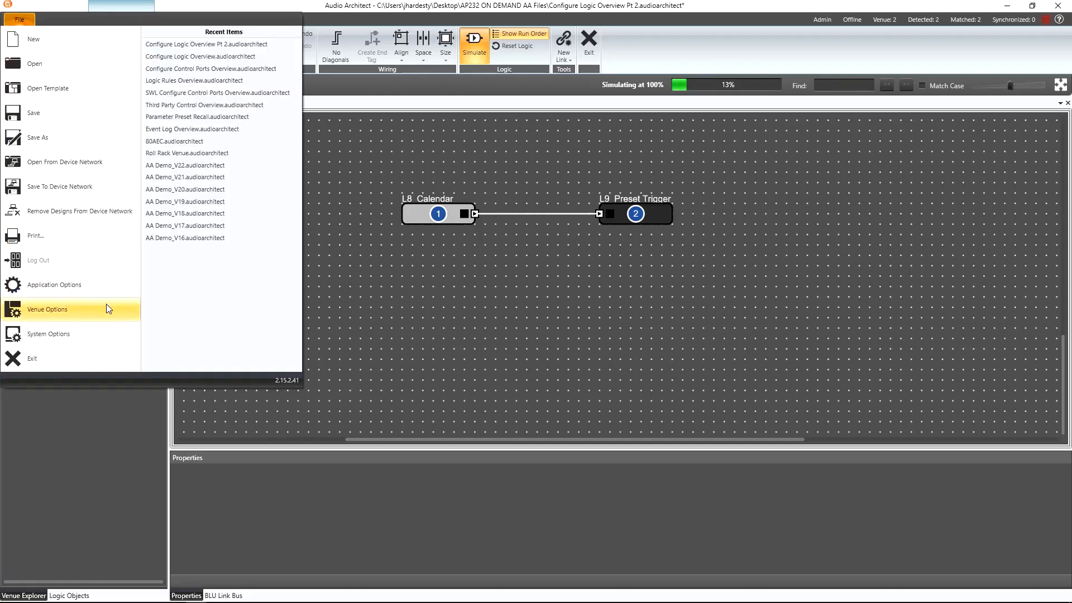
{"action": "left_click", "coordinate": [72, 307]}
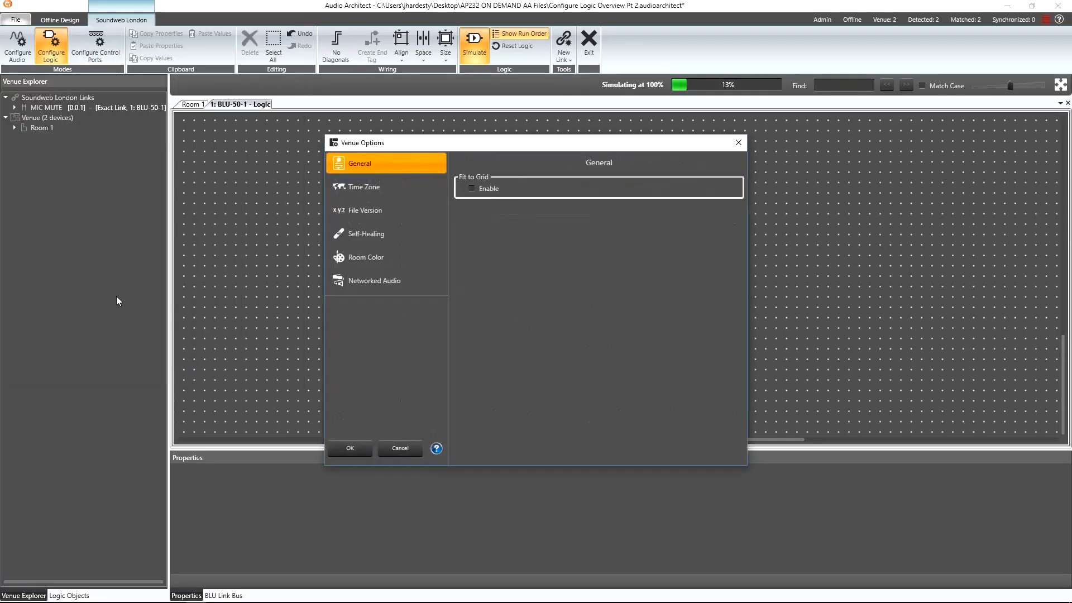
{"action": "left_click", "coordinate": [370, 193]}
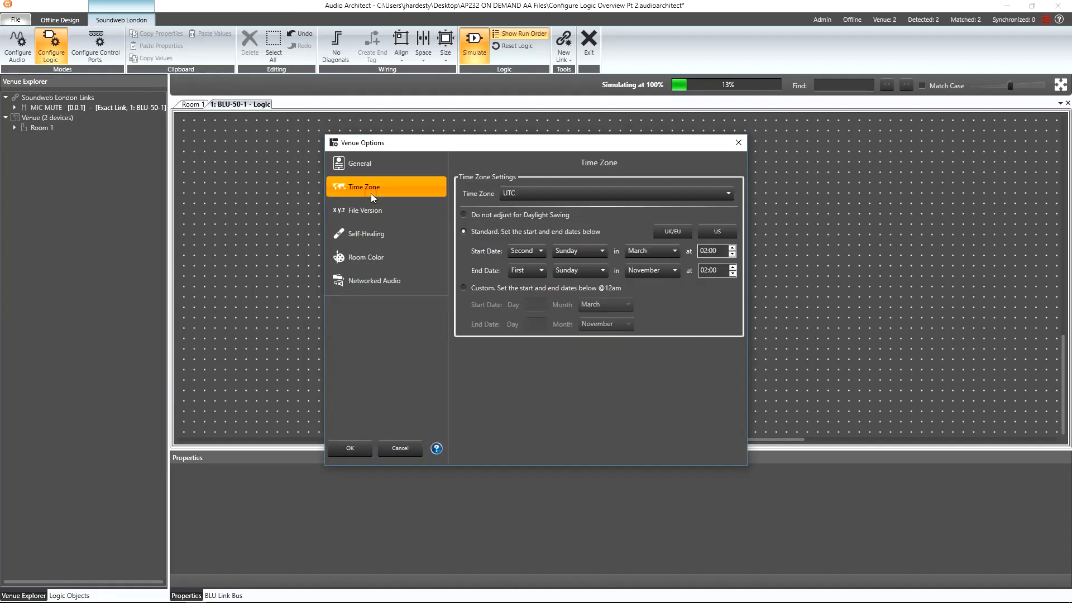
{"action": "left_click", "coordinate": [552, 193]}
{"action": "scroll", "coordinate": [567, 223], "scroll_direction": "down", "scroll_amount": 3}
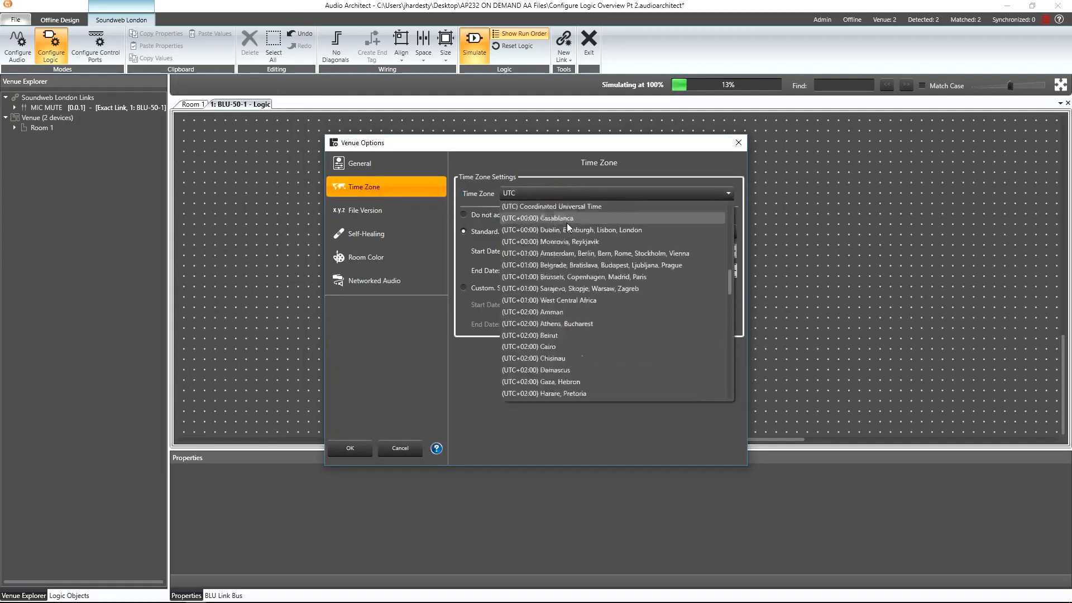
{"action": "scroll", "coordinate": [578, 243], "scroll_direction": "up", "scroll_amount": 8}
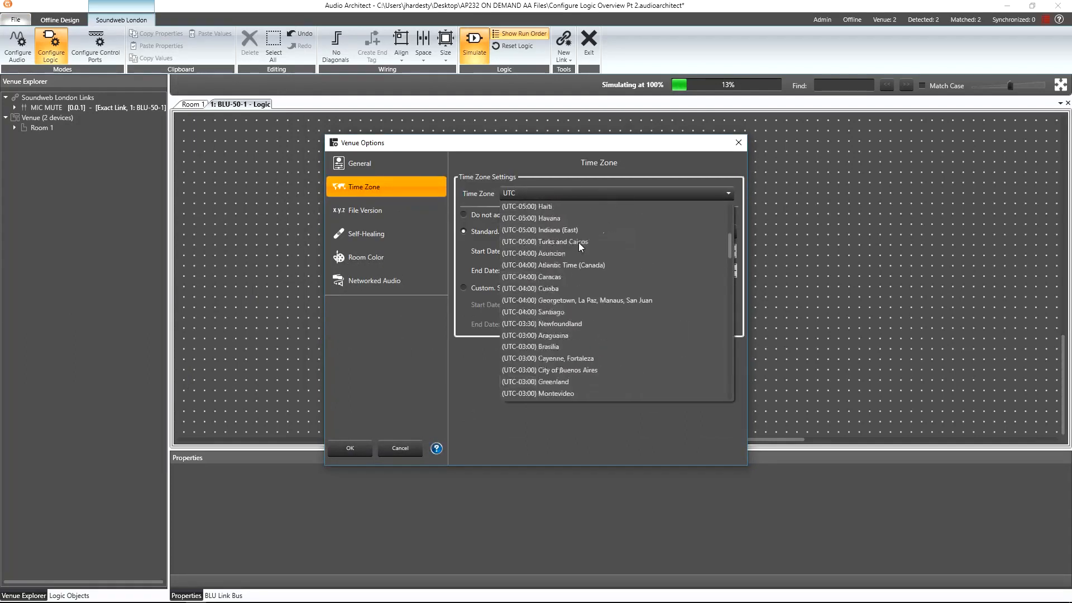
{"action": "scroll", "coordinate": [579, 242], "scroll_direction": "up", "scroll_amount": 1}
{"action": "scroll", "coordinate": [584, 293], "scroll_direction": "down", "scroll_amount": 3}
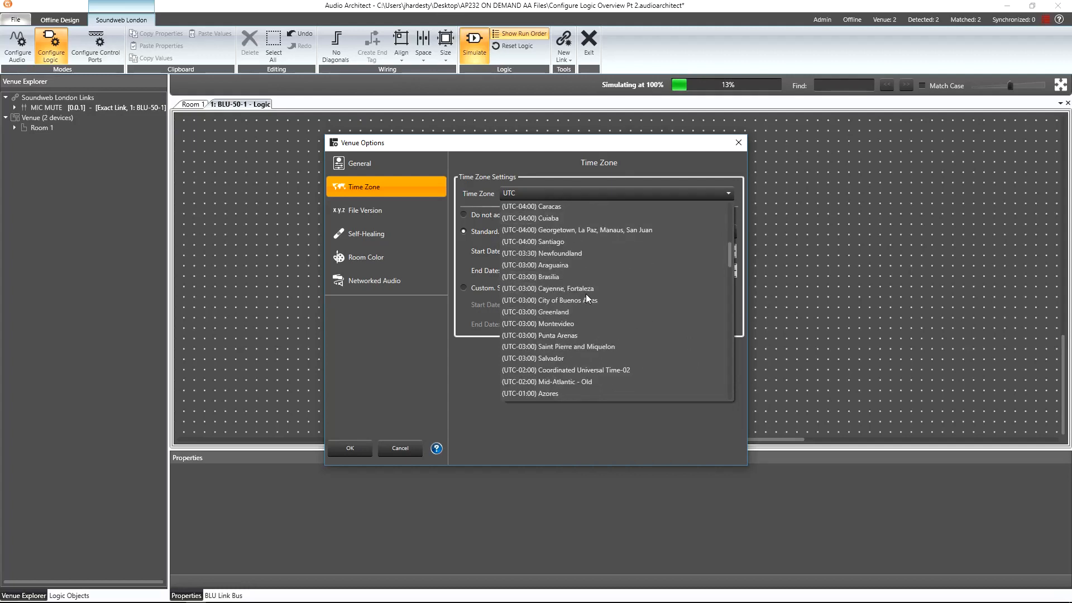
{"action": "scroll", "coordinate": [585, 294], "scroll_direction": "up", "scroll_amount": 9}
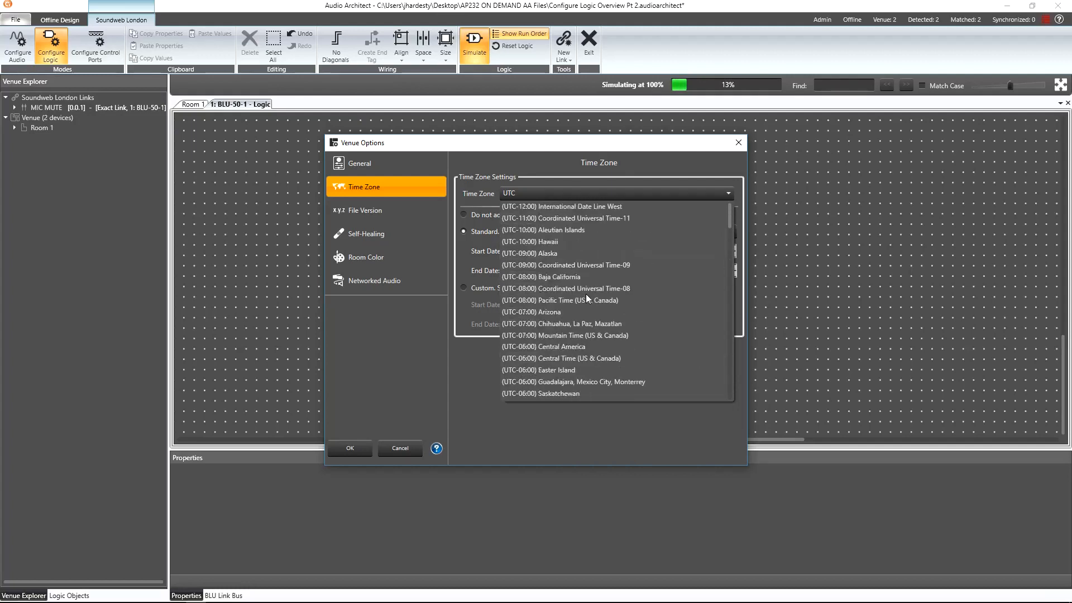
{"action": "left_click", "coordinate": [610, 336]}
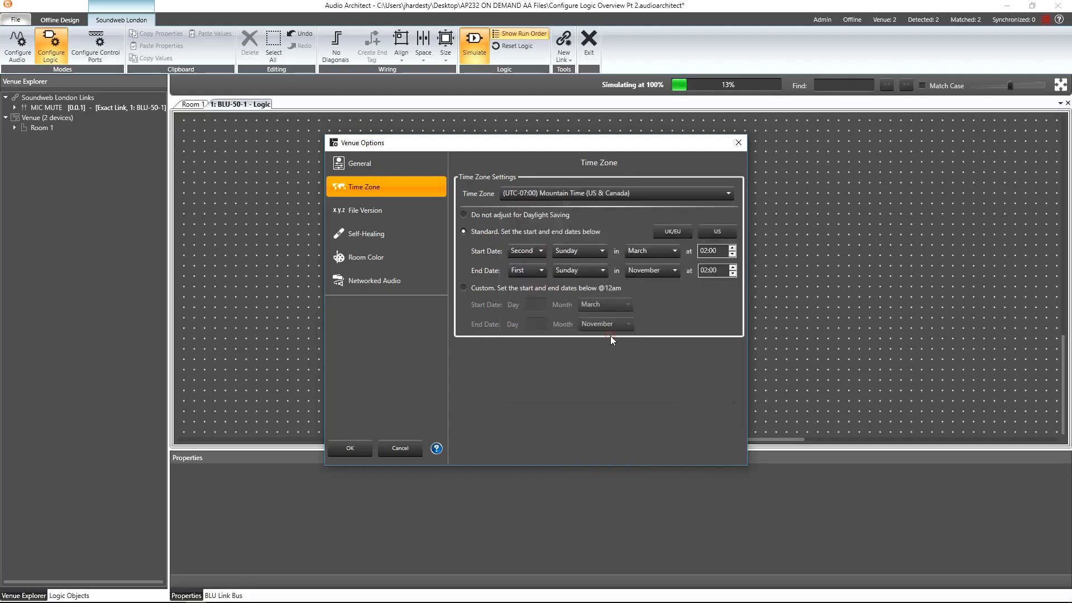
{"action": "left_click", "coordinate": [360, 447]}
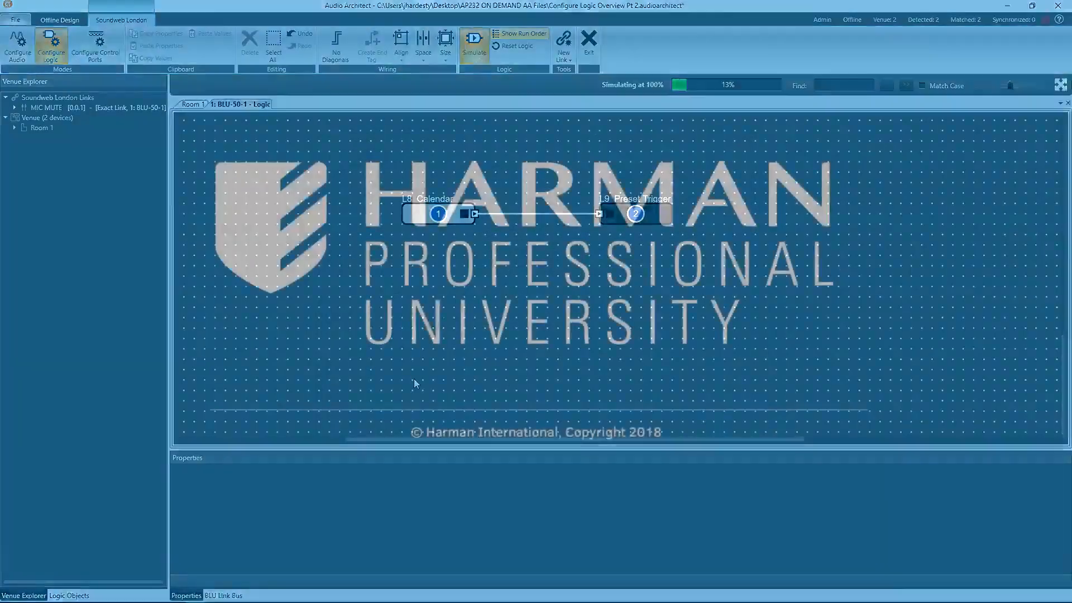